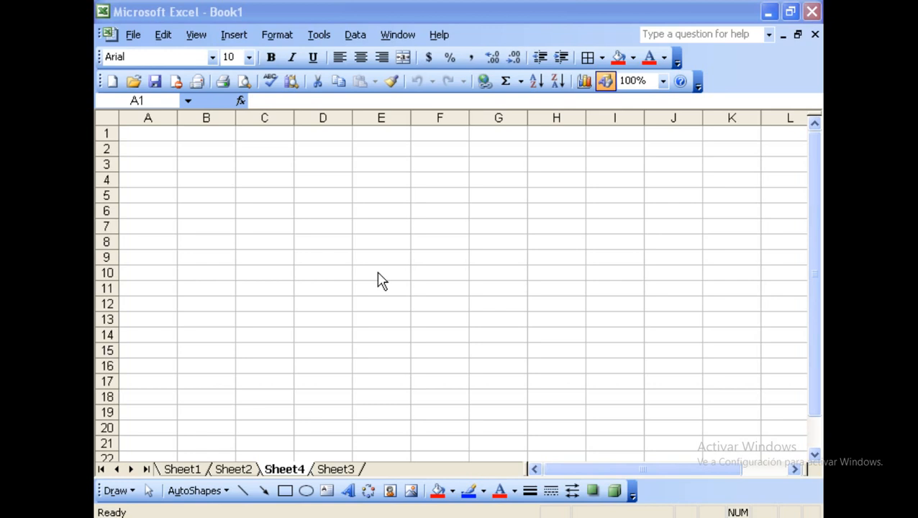
Close the Book1 workbook and discard its unsaved changes.
click(815, 36)
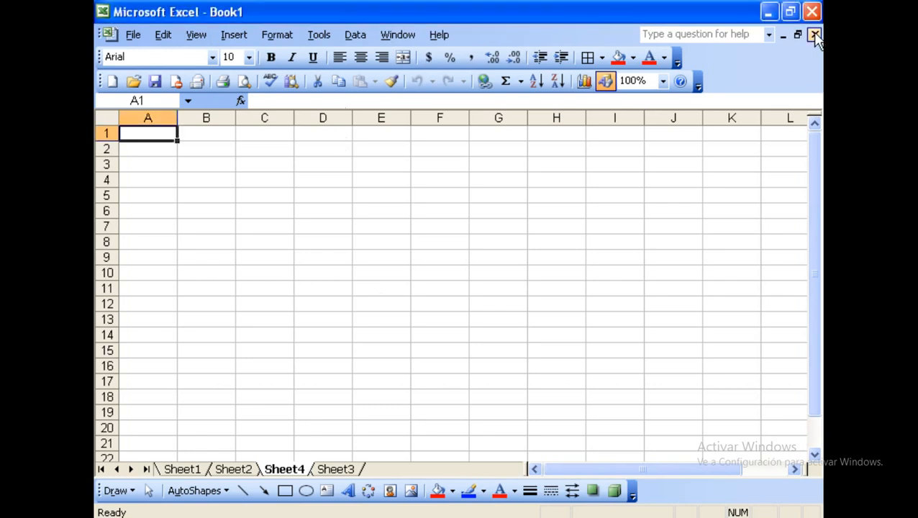
click(814, 36)
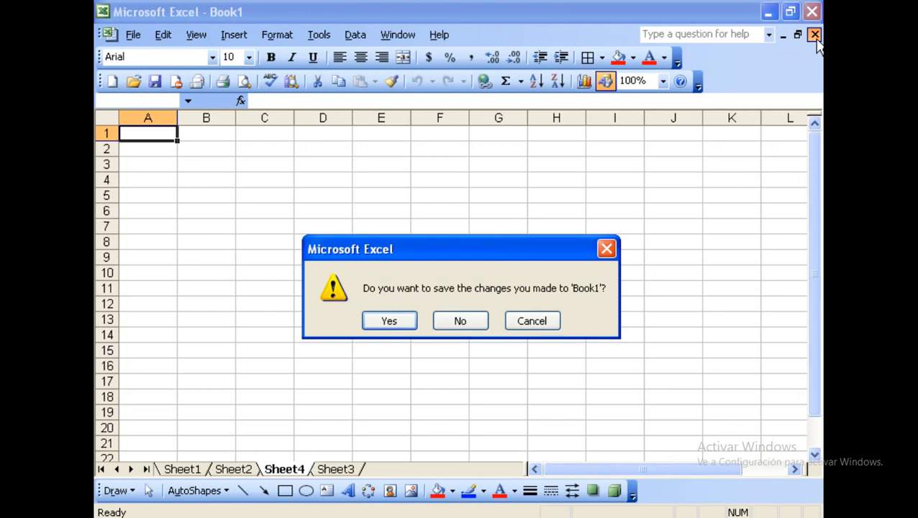
click(469, 331)
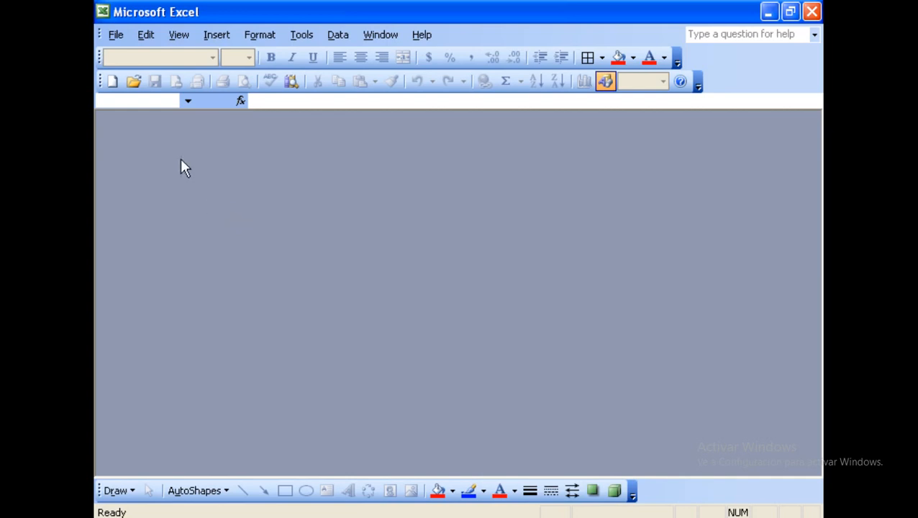
Create a new blank workbook from File > New and switch to Sheet2.
click(116, 35)
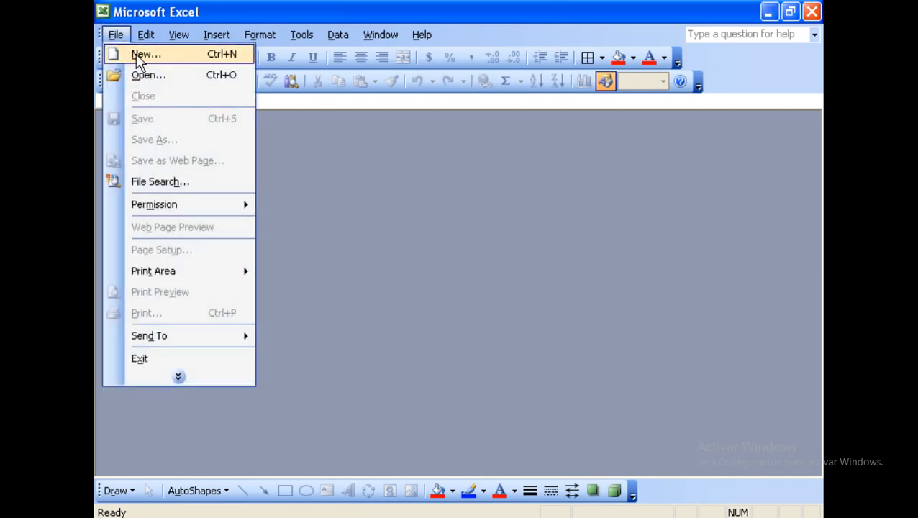
click(140, 54)
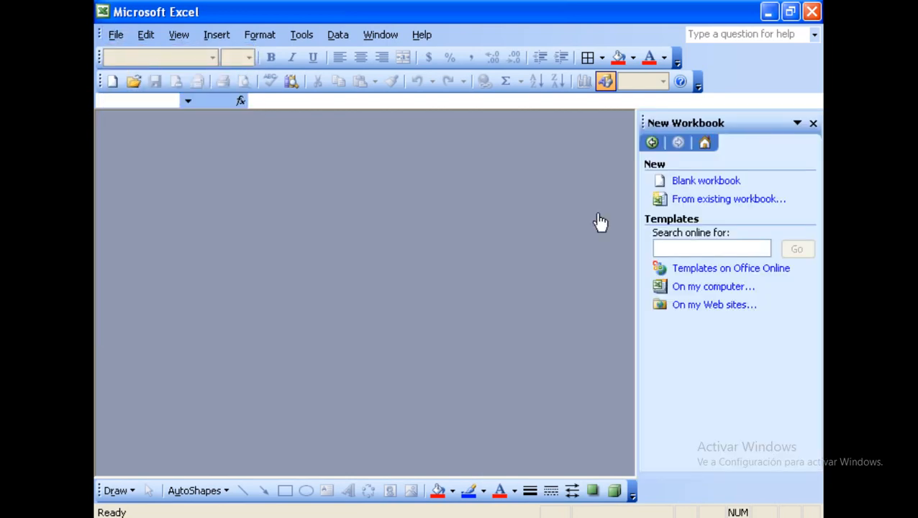
click(699, 188)
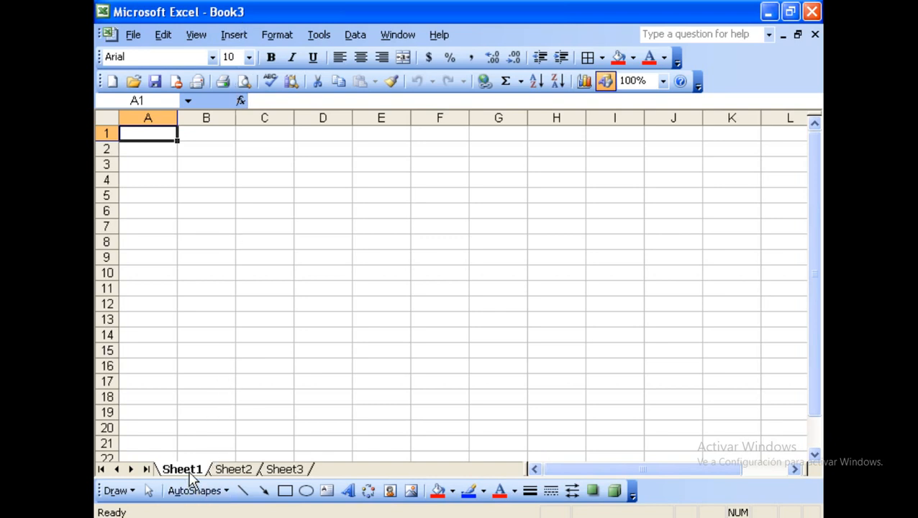
click(224, 472)
Switch Book3 to the Sheet3 tab.
click(280, 470)
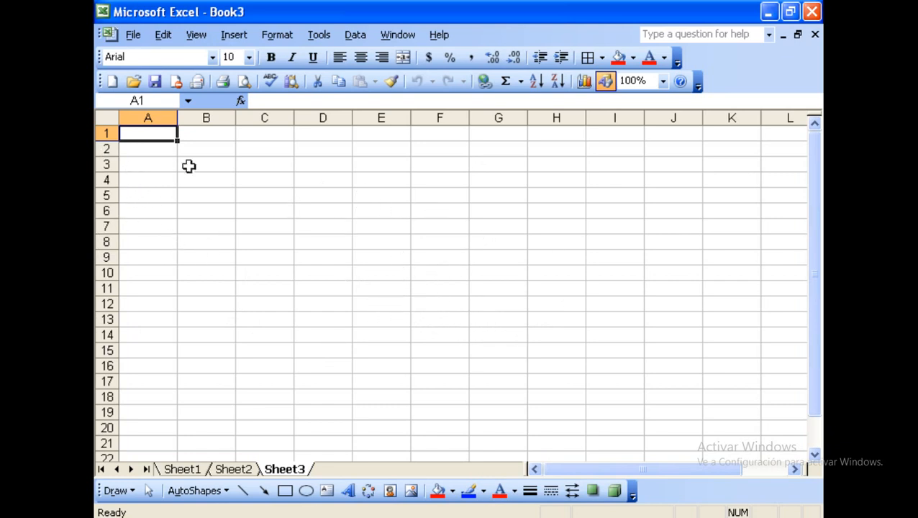
click(159, 150)
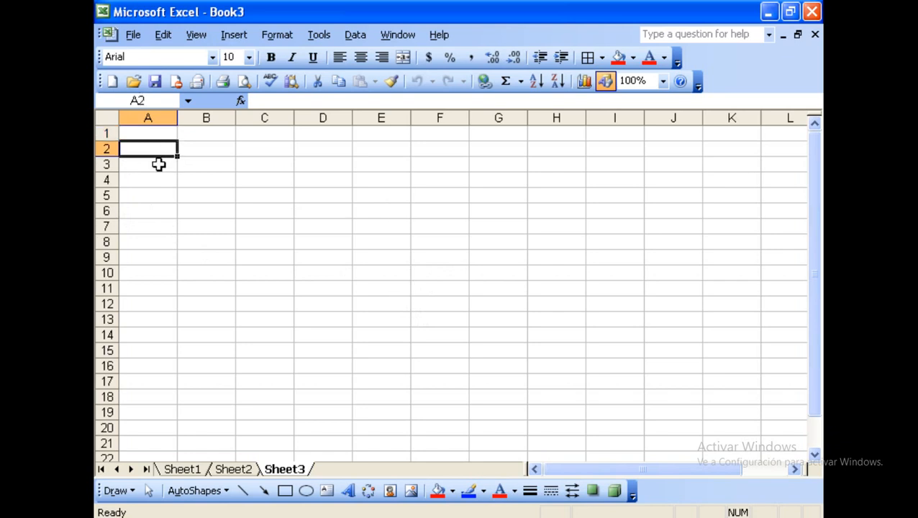
click(157, 162)
click(156, 149)
click(154, 134)
click(153, 149)
click(147, 132)
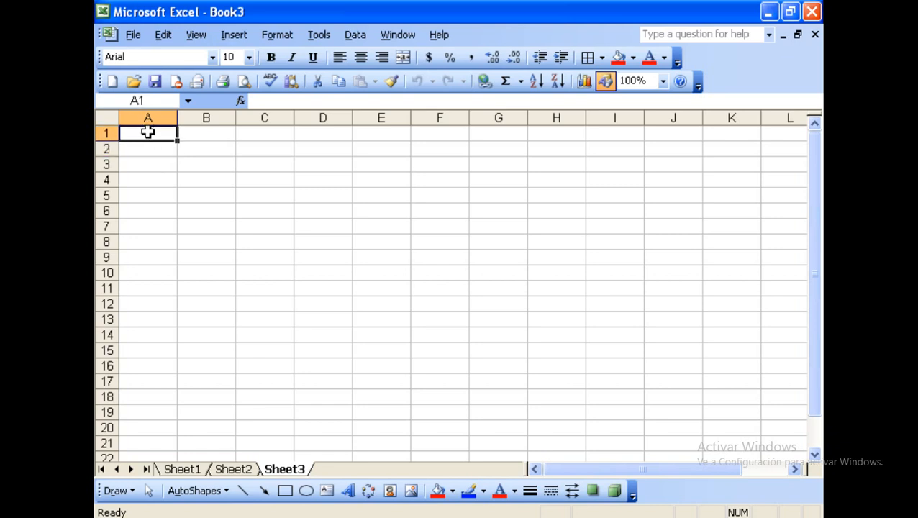
drag(147, 132, 601, 132)
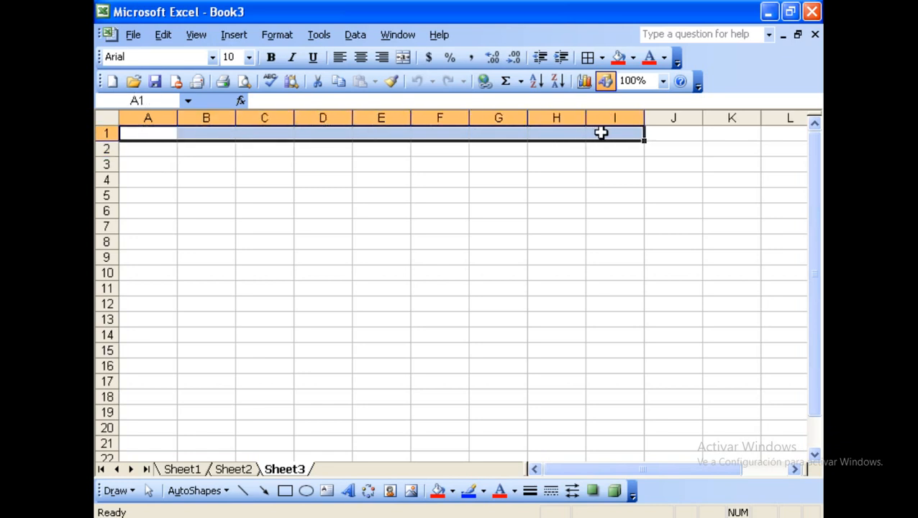
drag(151, 133, 148, 383)
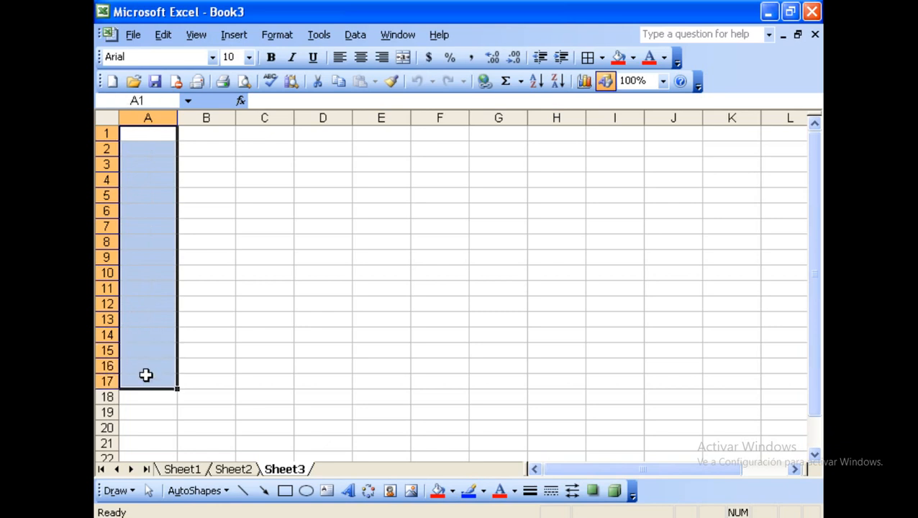
click(193, 242)
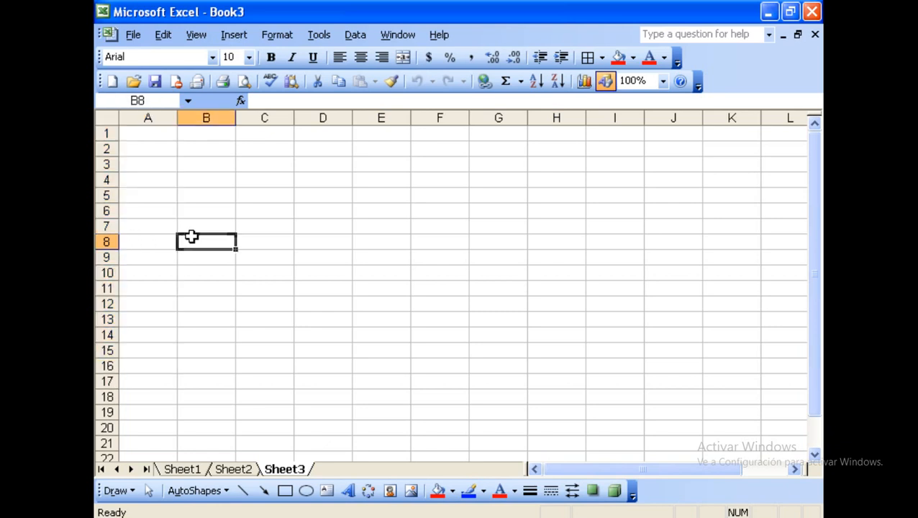
click(148, 116)
click(206, 116)
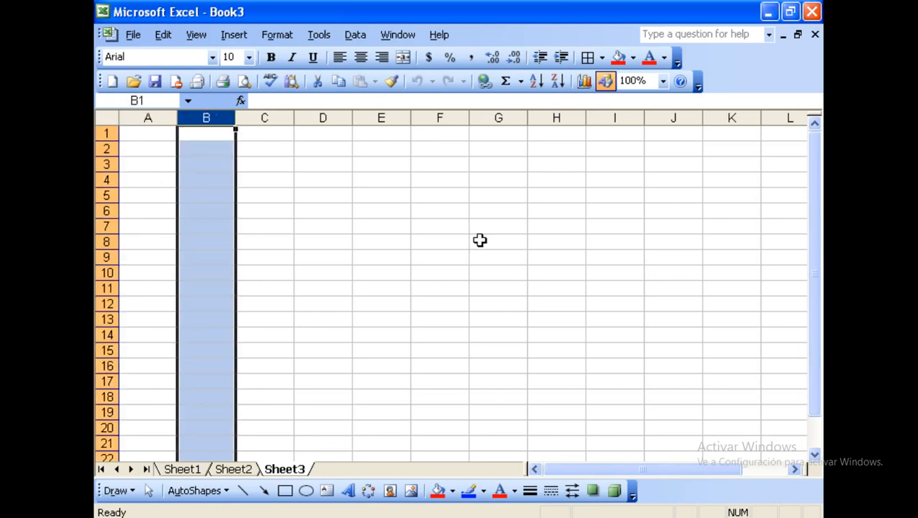
click(270, 117)
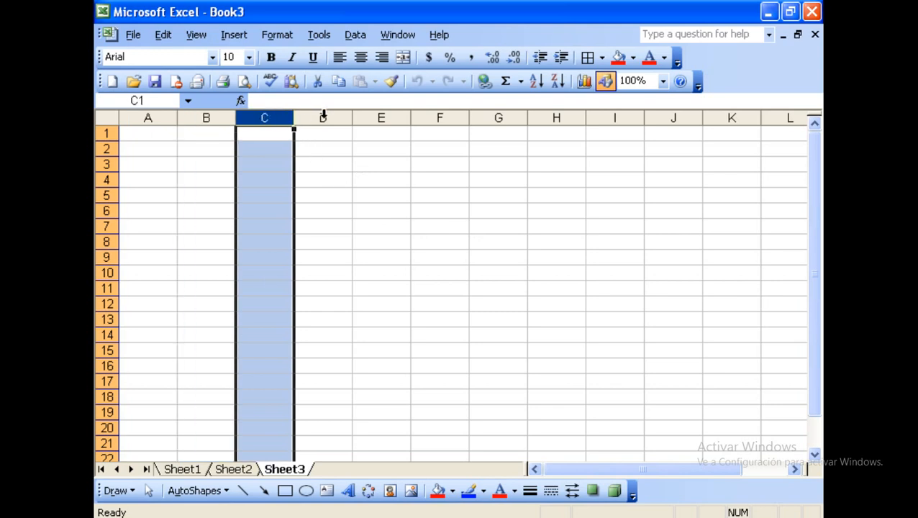
click(323, 116)
click(379, 115)
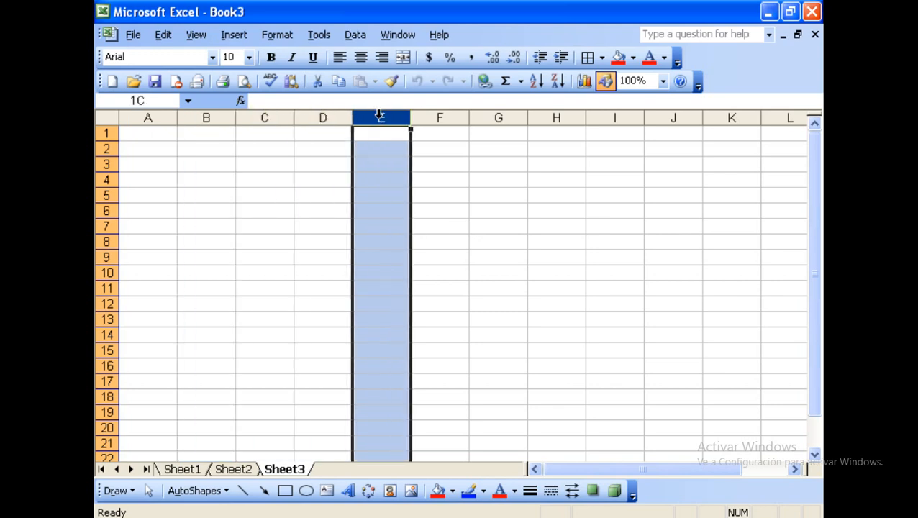
click(438, 116)
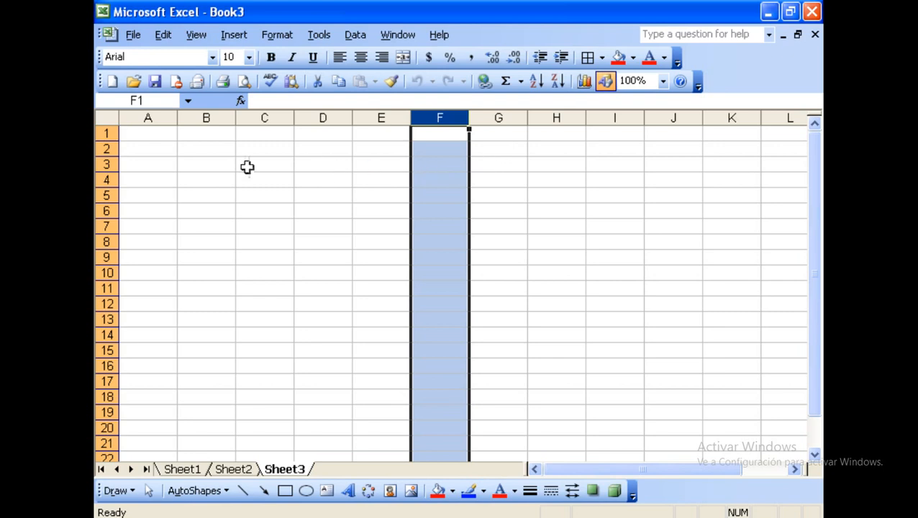
click(146, 144)
click(145, 136)
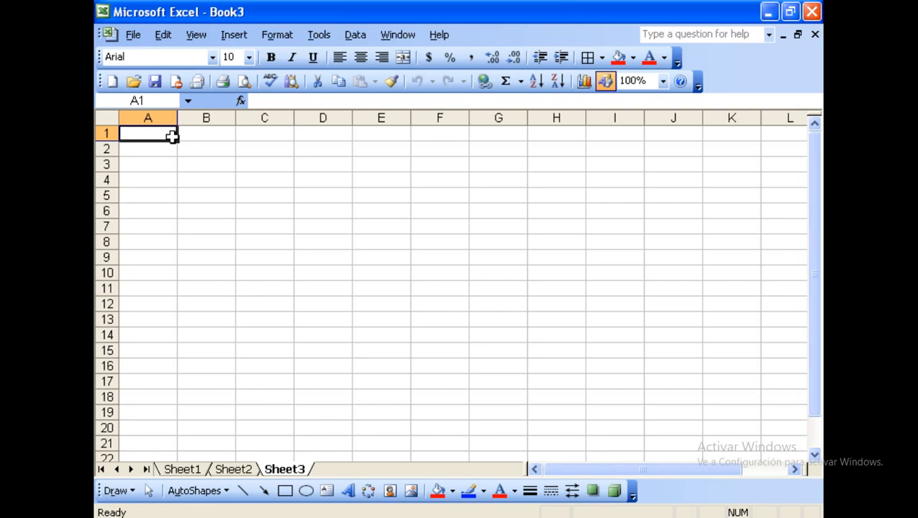
key(ctrl+Right)
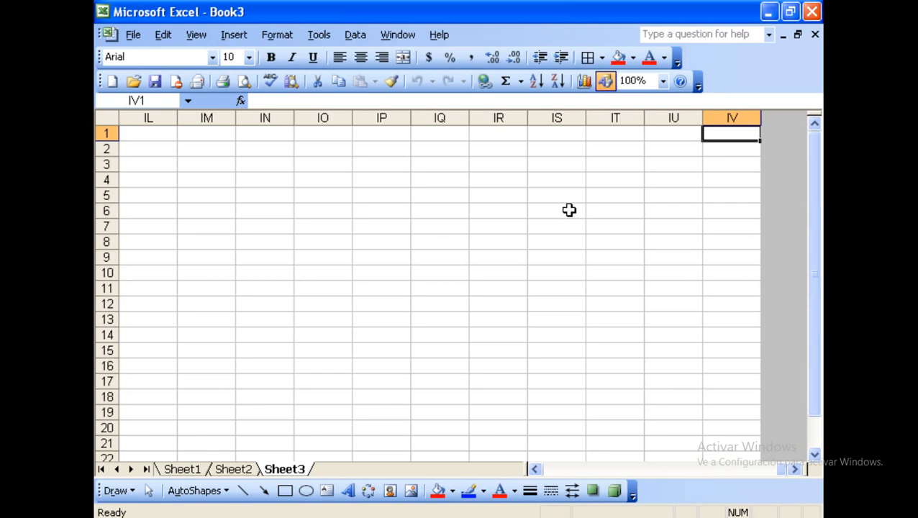
key(ctrl+Home)
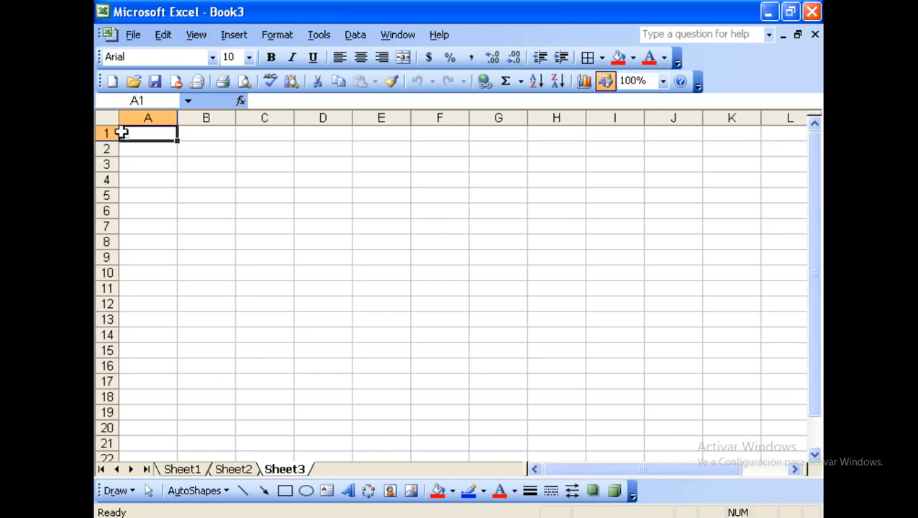
Select rows 1 to 5, drag row 5's lower boundary down slightly, then return to A1.
drag(156, 138, 148, 165)
click(147, 165)
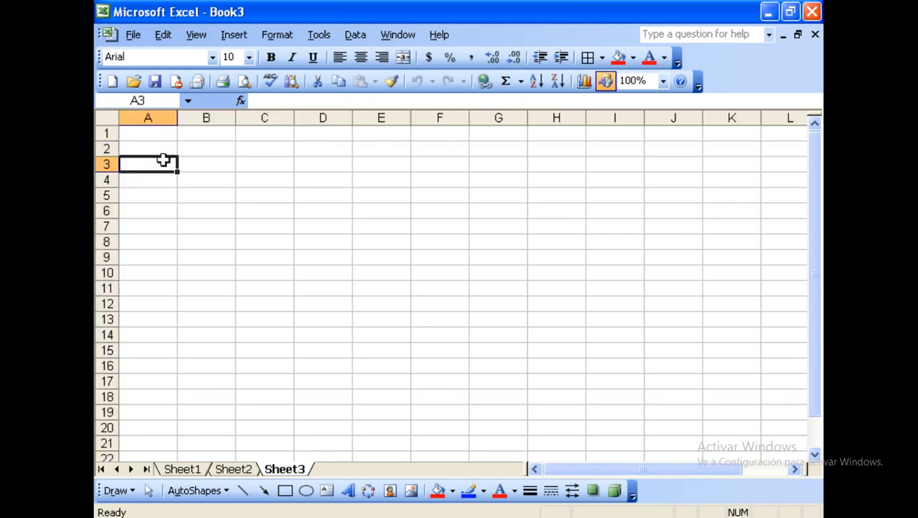
click(103, 133)
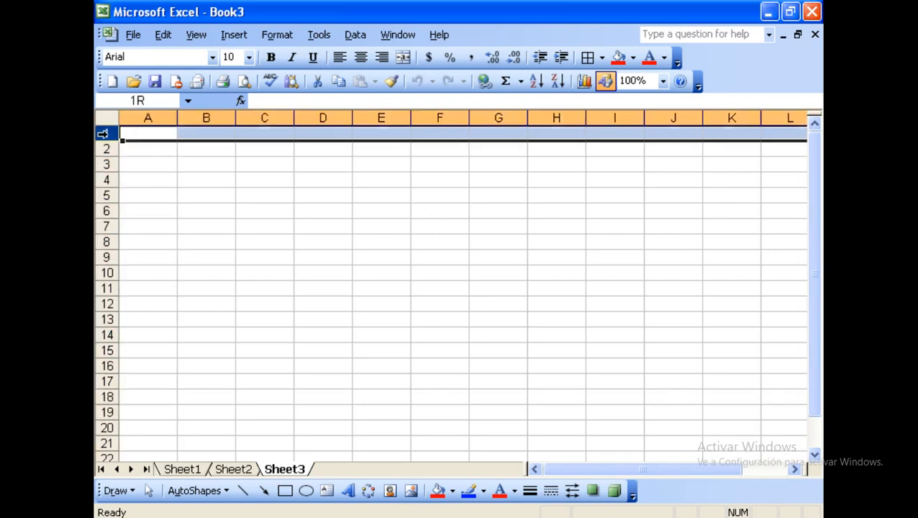
click(103, 148)
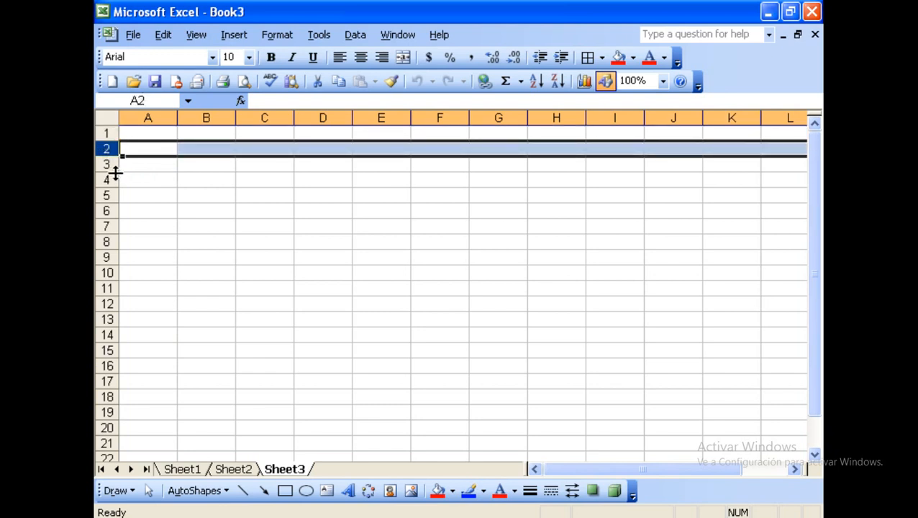
click(106, 164)
click(106, 179)
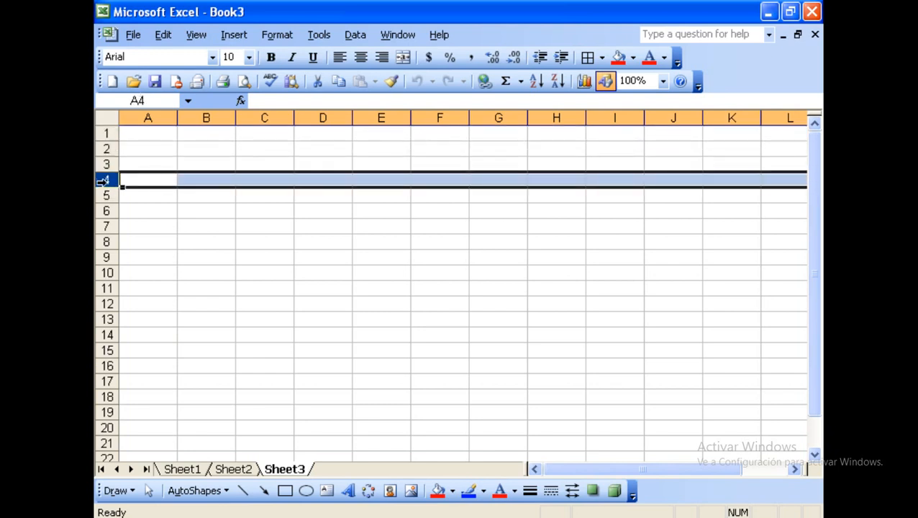
click(105, 195)
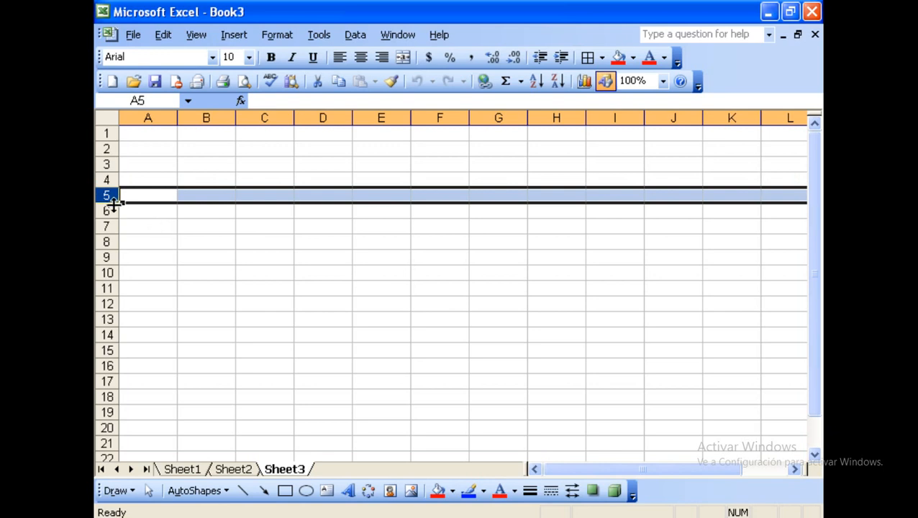
drag(112, 203, 113, 206)
click(157, 217)
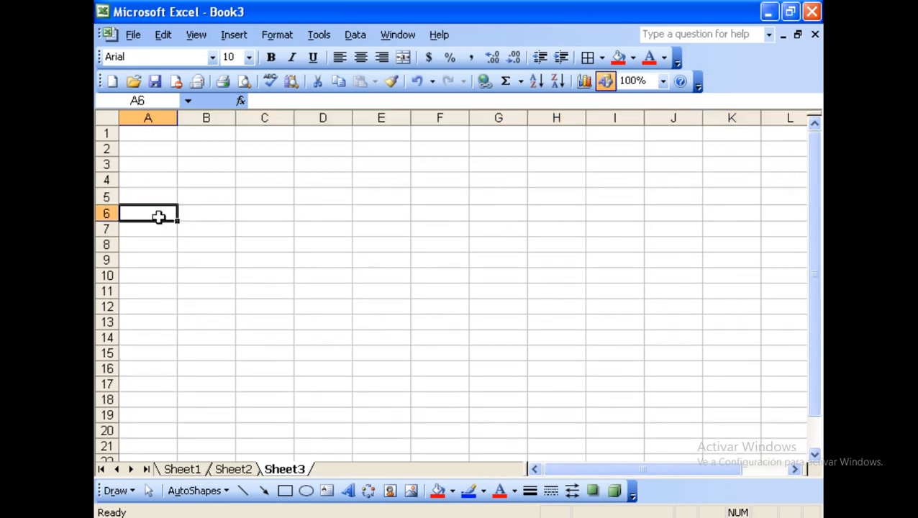
click(154, 137)
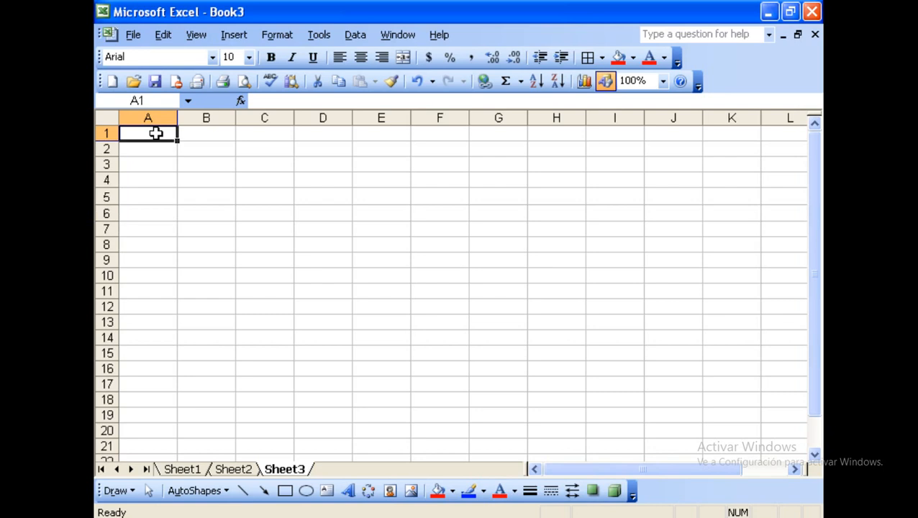
key(ctrl+Down)
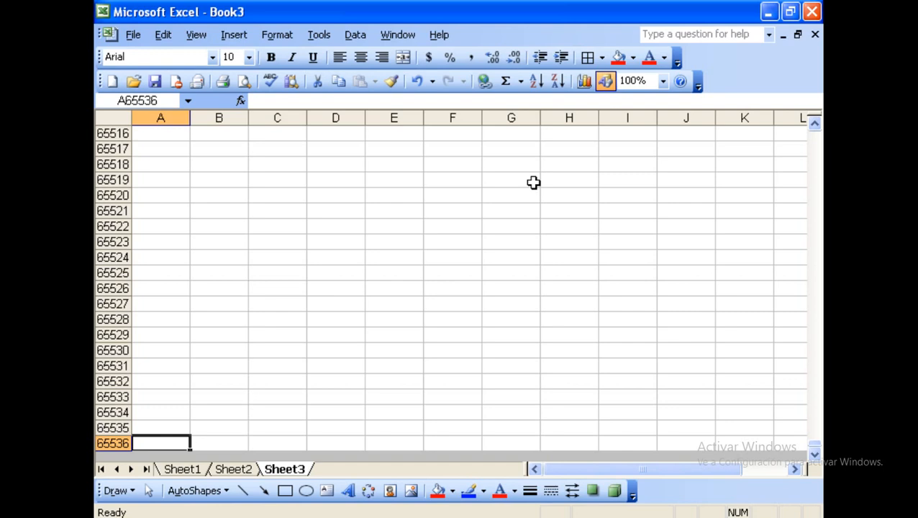
key(ctrl+Up)
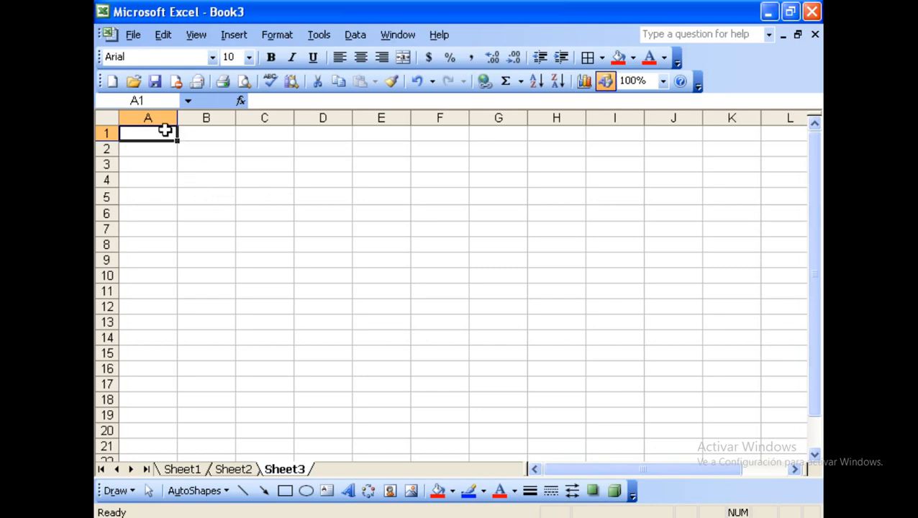
click(151, 119)
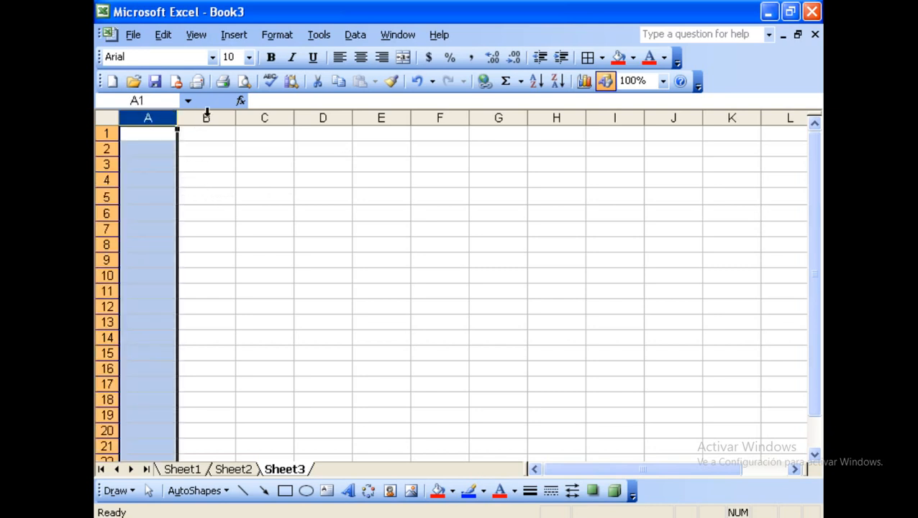
click(206, 117)
click(263, 118)
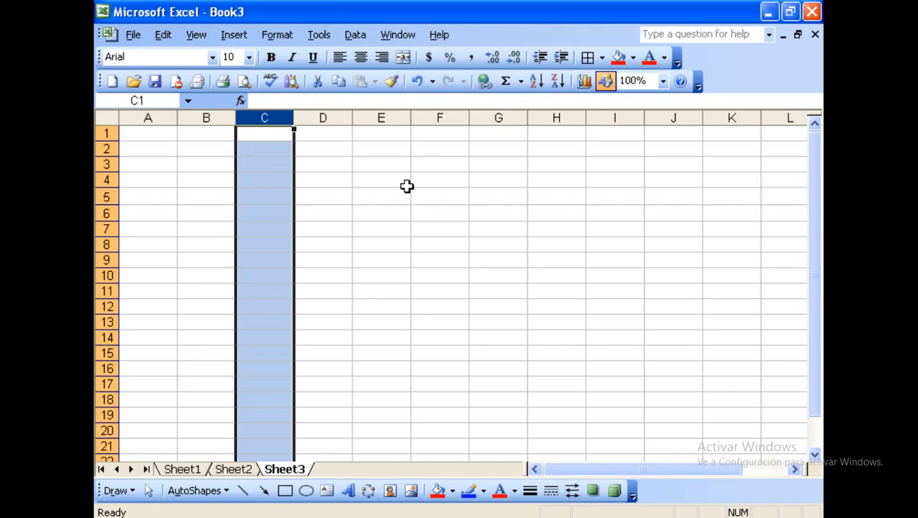
click(105, 133)
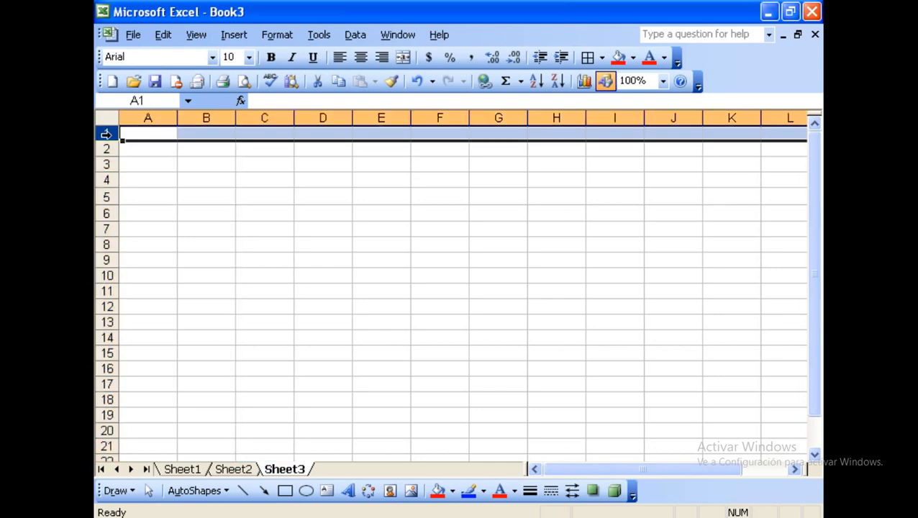
click(106, 149)
click(105, 165)
click(106, 179)
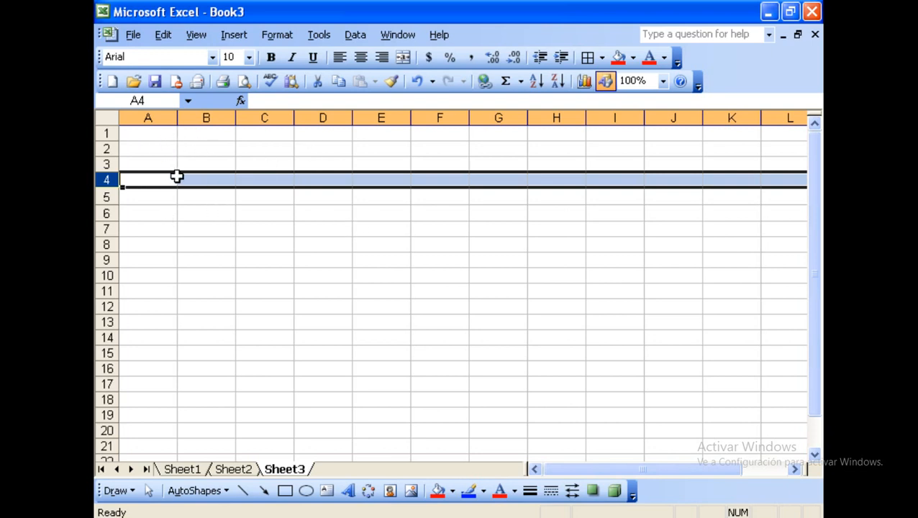
click(103, 134)
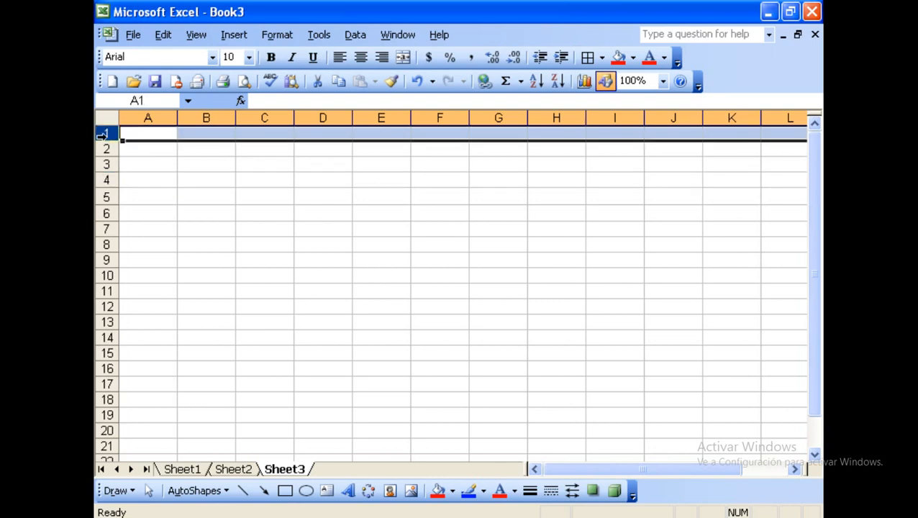
click(148, 117)
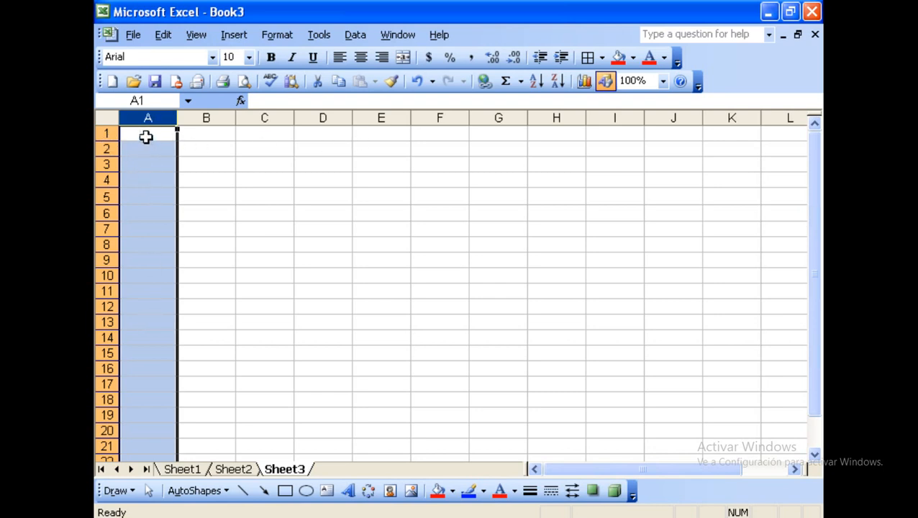
click(146, 134)
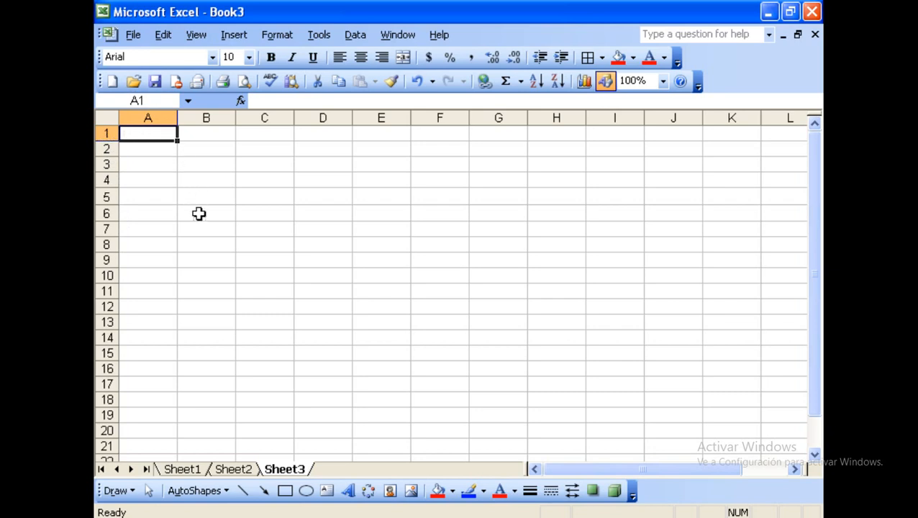
click(268, 230)
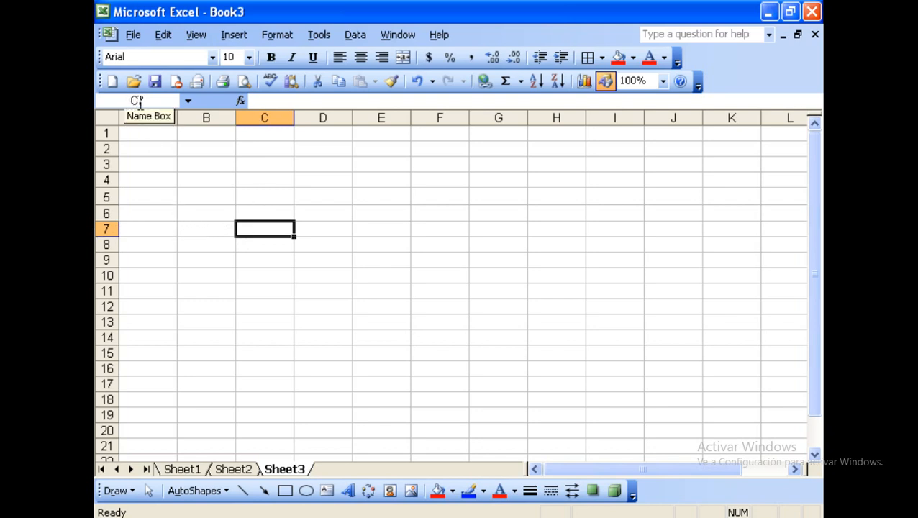
click(564, 185)
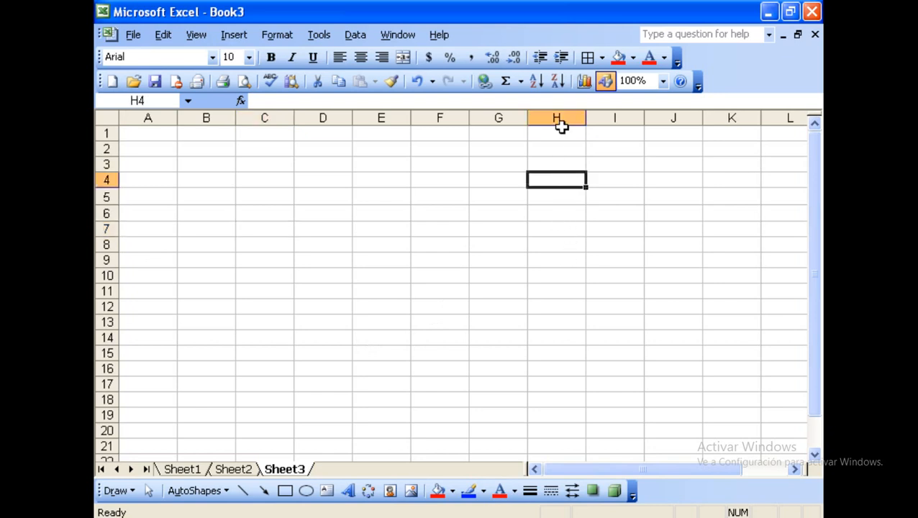
click(149, 101)
text(A1)
key(Return)
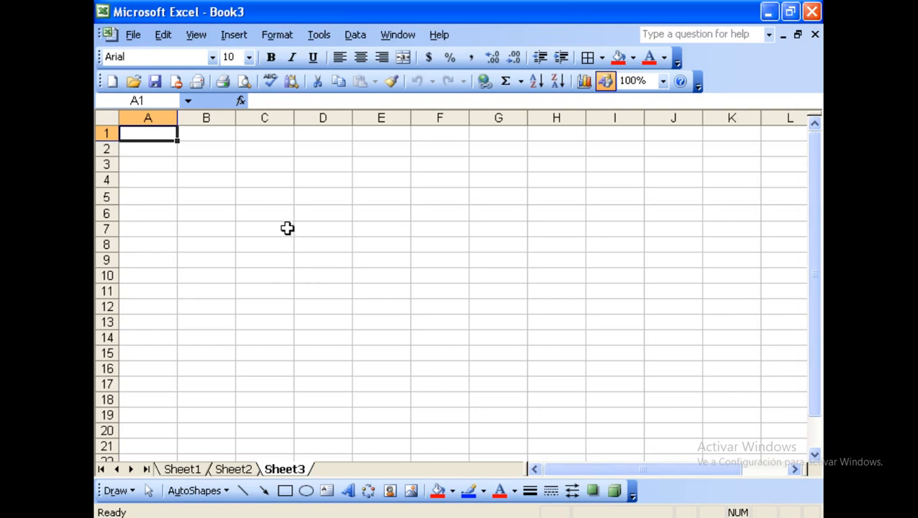
click(254, 215)
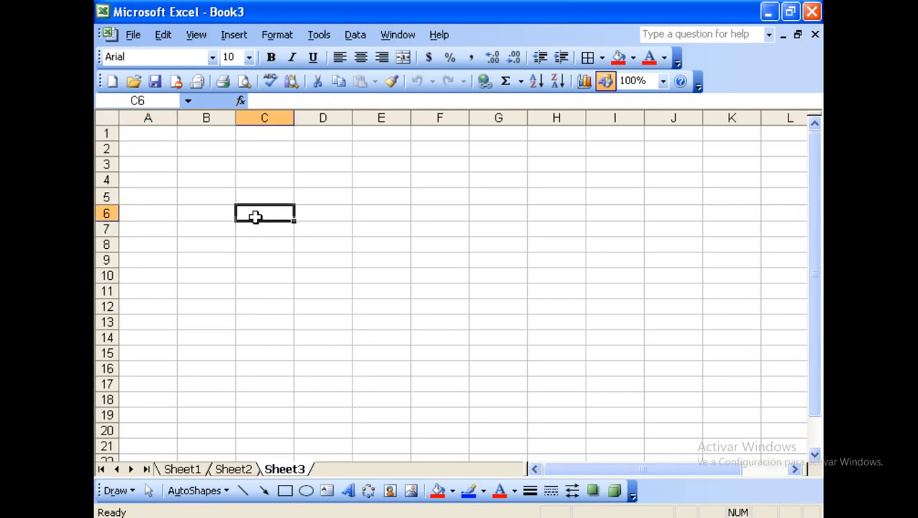
click(314, 198)
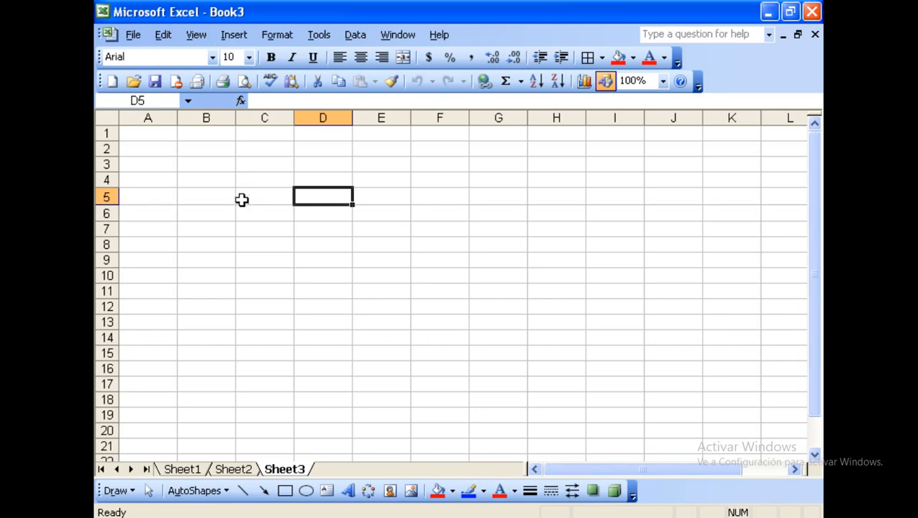
click(158, 136)
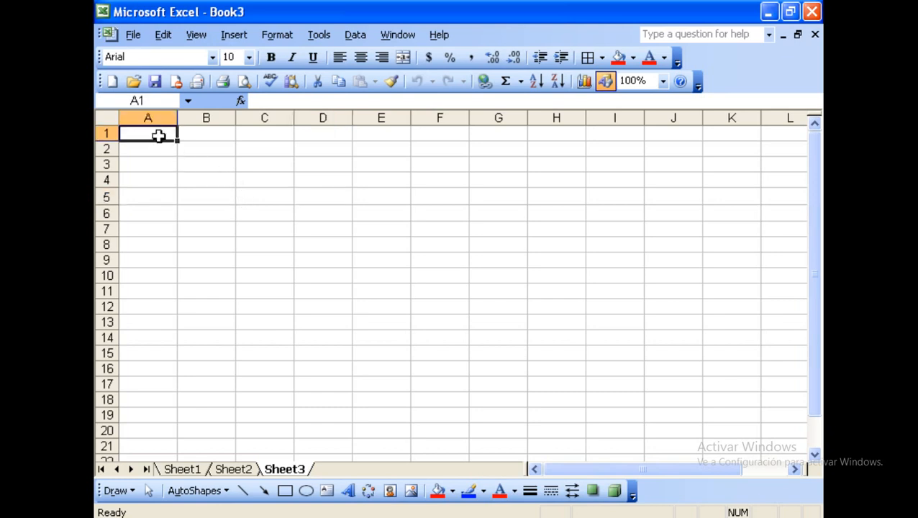
Enter 245 in cell A1 and 748 in cell B1.
text(245)
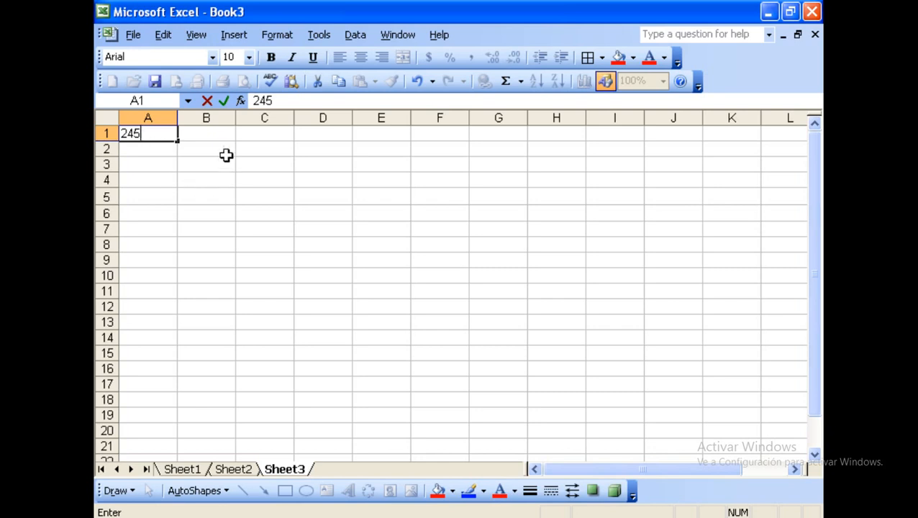
click(225, 137)
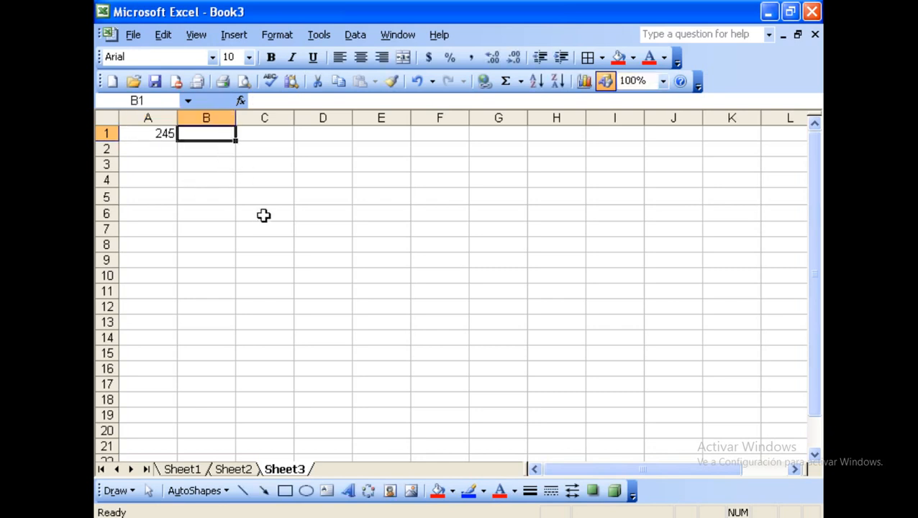
text(7)
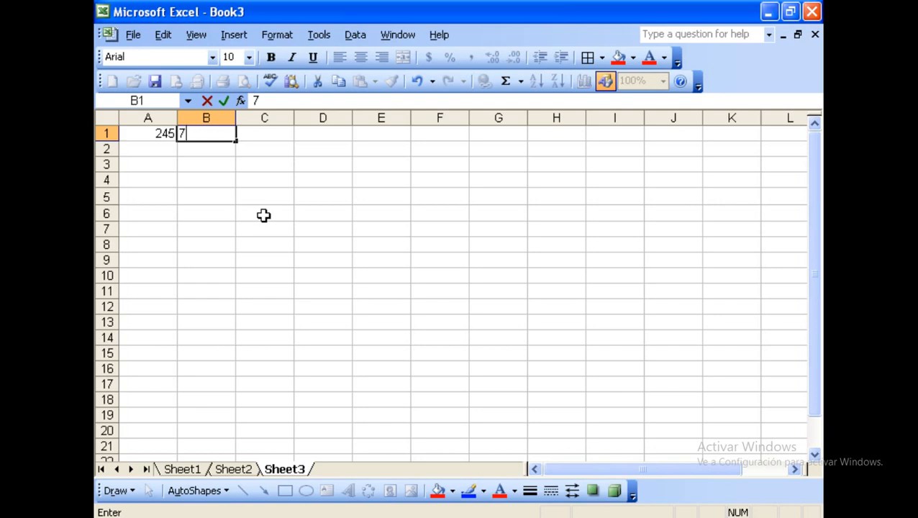
text(48)
click(261, 201)
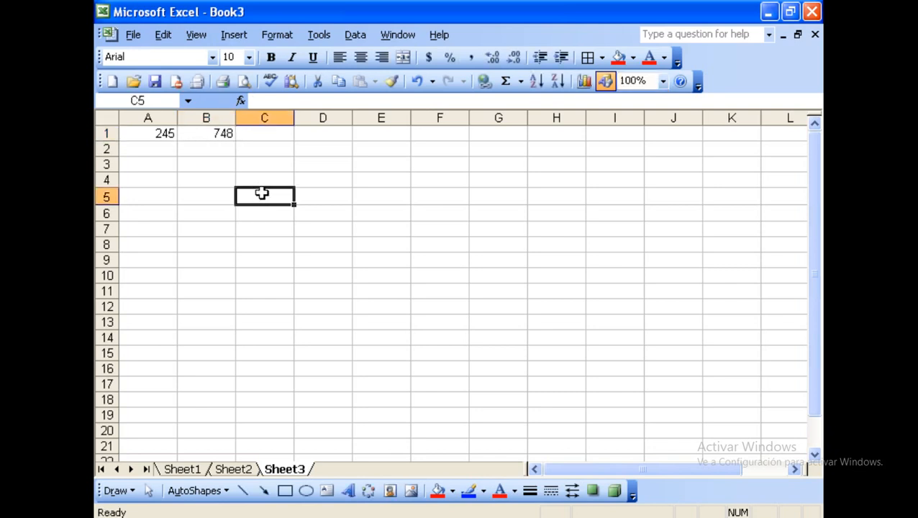
click(167, 136)
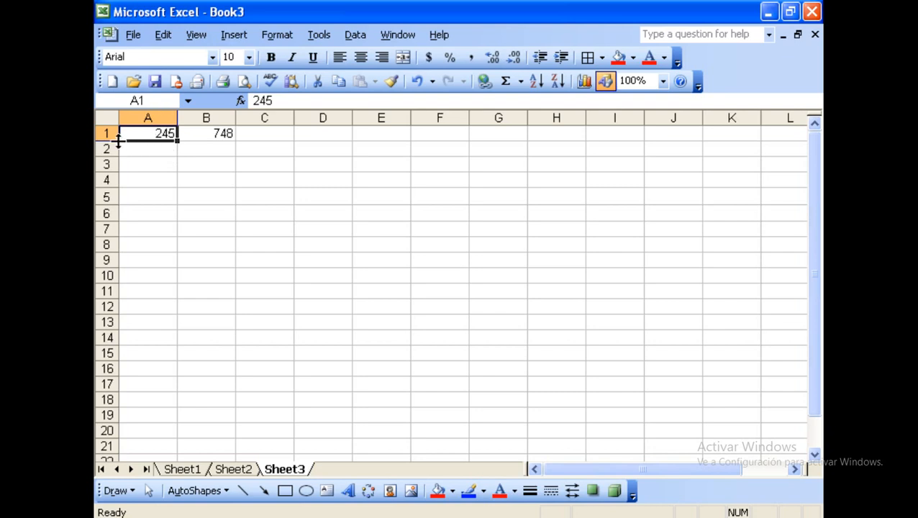
Change cell A1 from 245 to 350 using the formula bar.
click(288, 100)
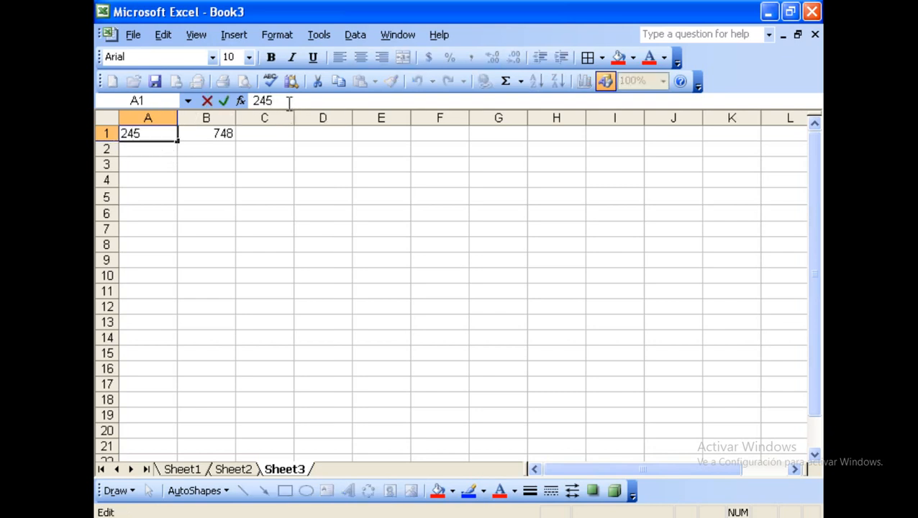
key(BackSpace)
key(BackSpace)
key(BackSpace)
text(350)
key(Return)
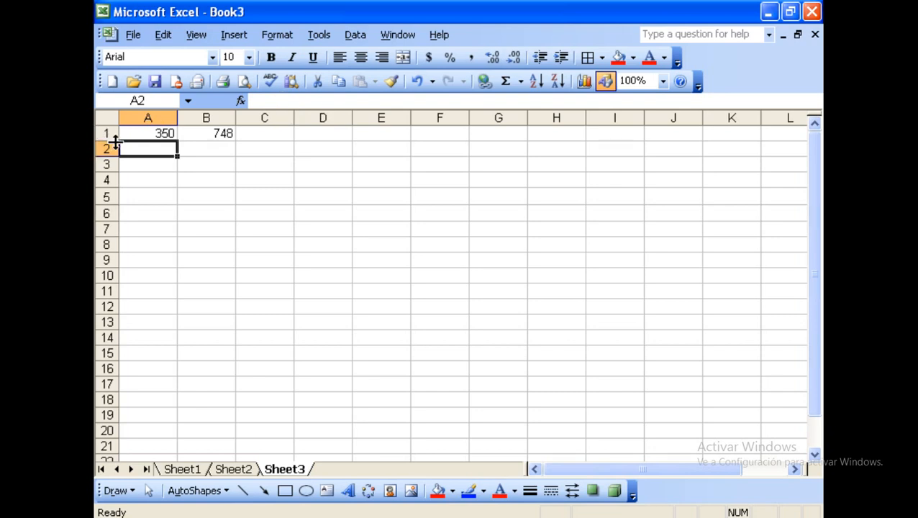
click(156, 134)
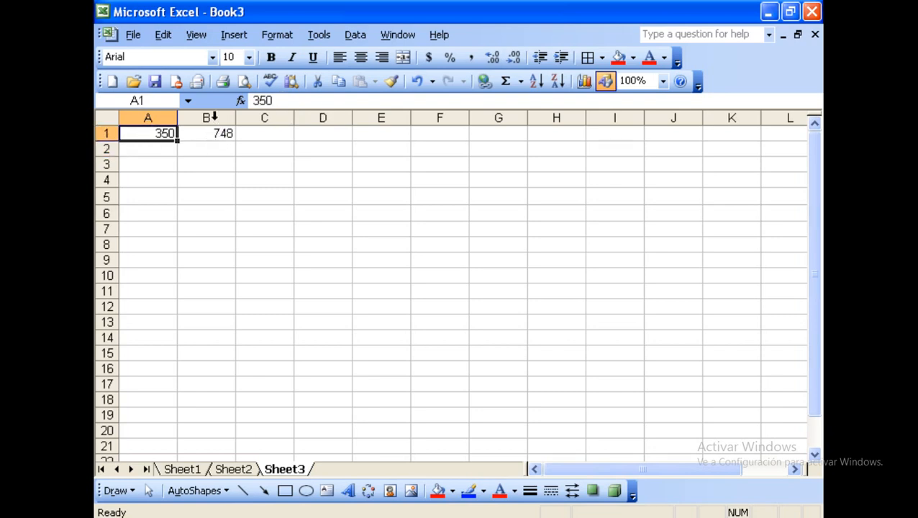
Edit cell B1 in place, correcting 748 to 744.
click(219, 133)
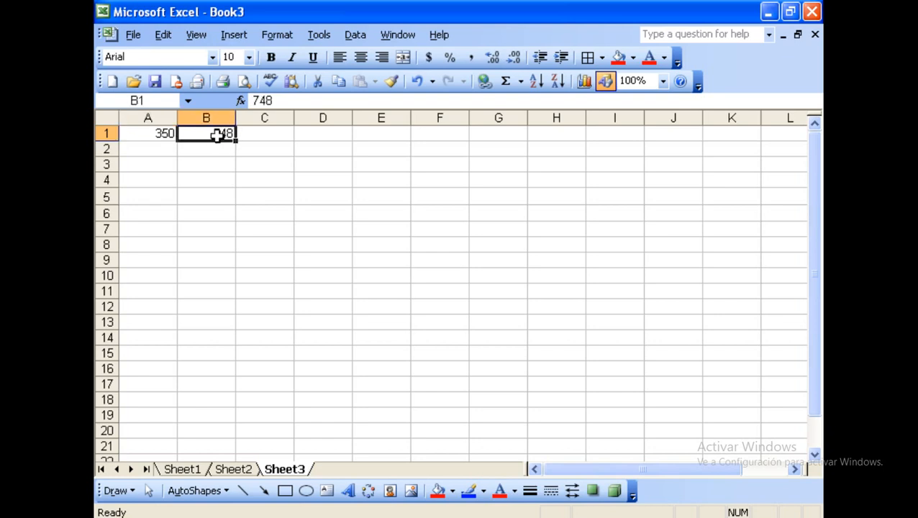
double_click(217, 133)
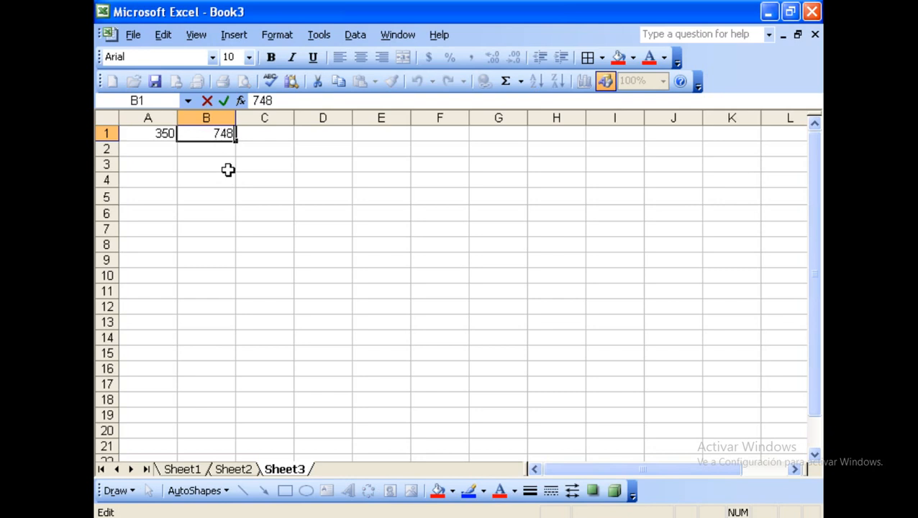
key(BackSpace)
text(4)
key(Return)
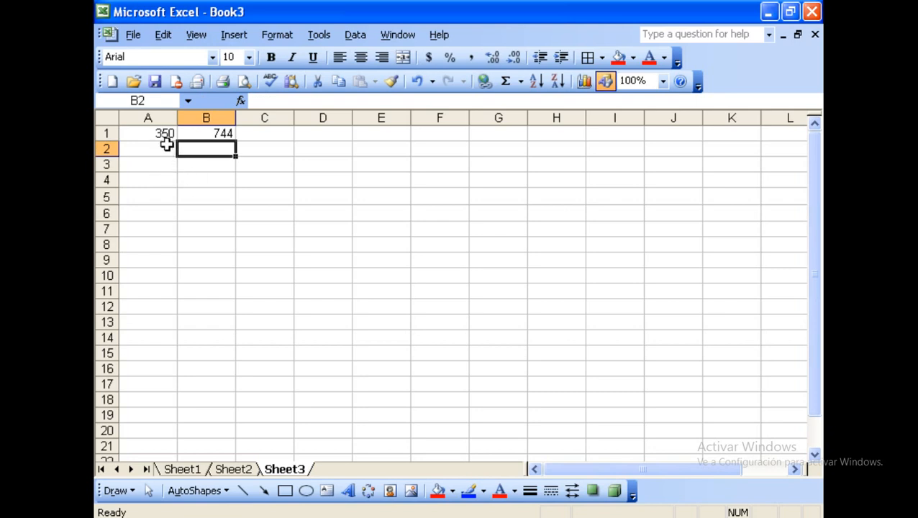
Edit cell A1 with F2 and replace 350 with 458.
click(164, 136)
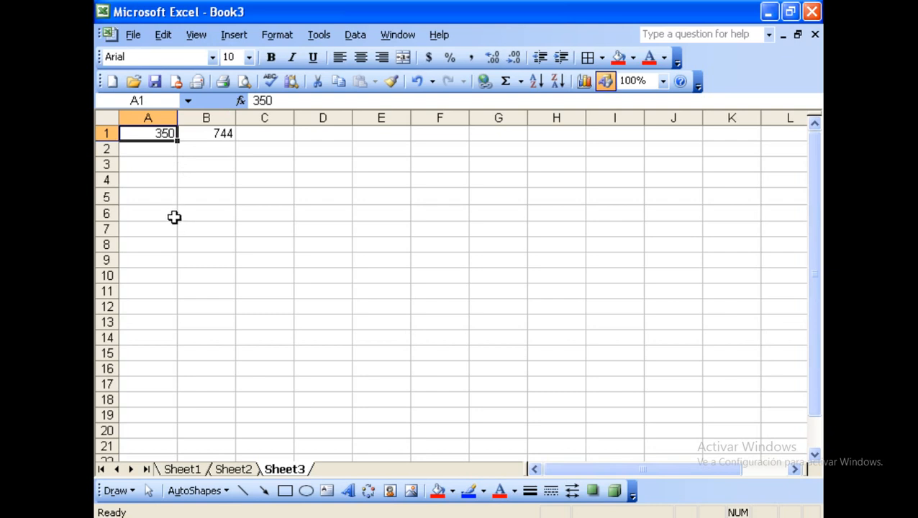
key(F2)
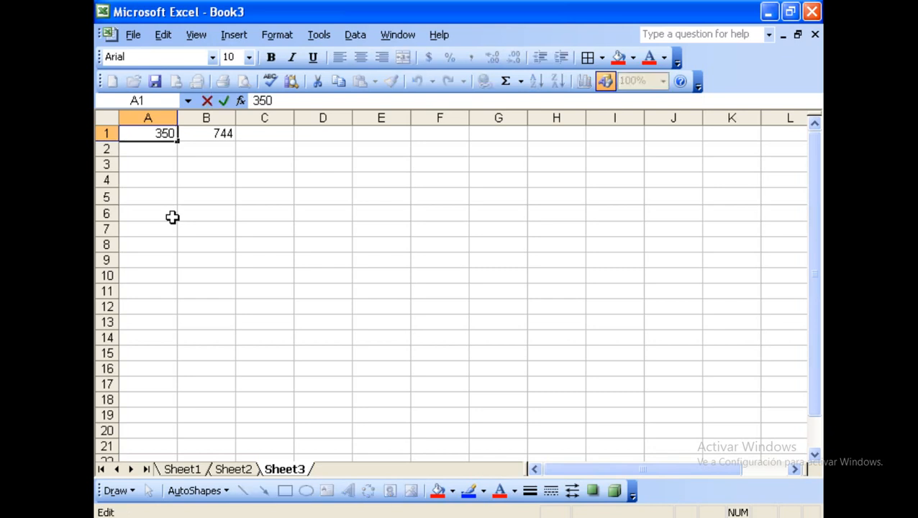
key(BackSpace)
key(BackSpace)
key(BackSpace)
text(458)
key(Return)
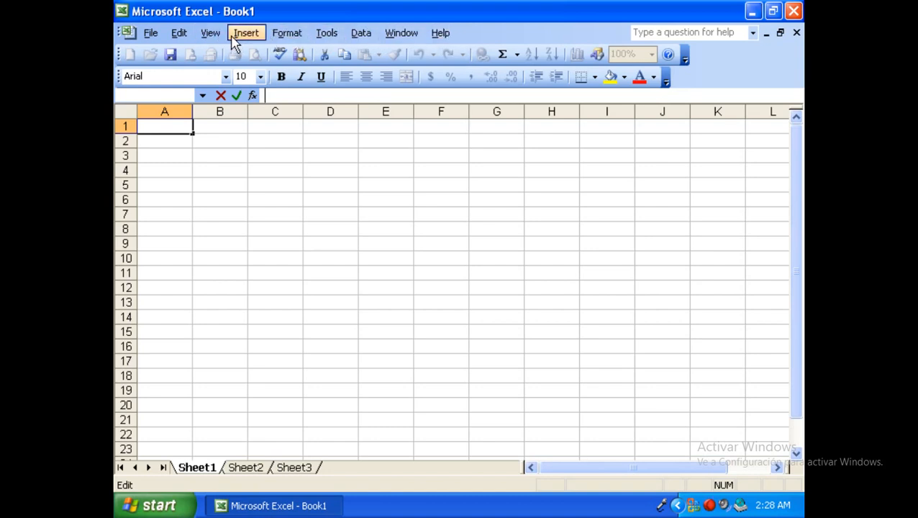
drag(121, 32, 220, 212)
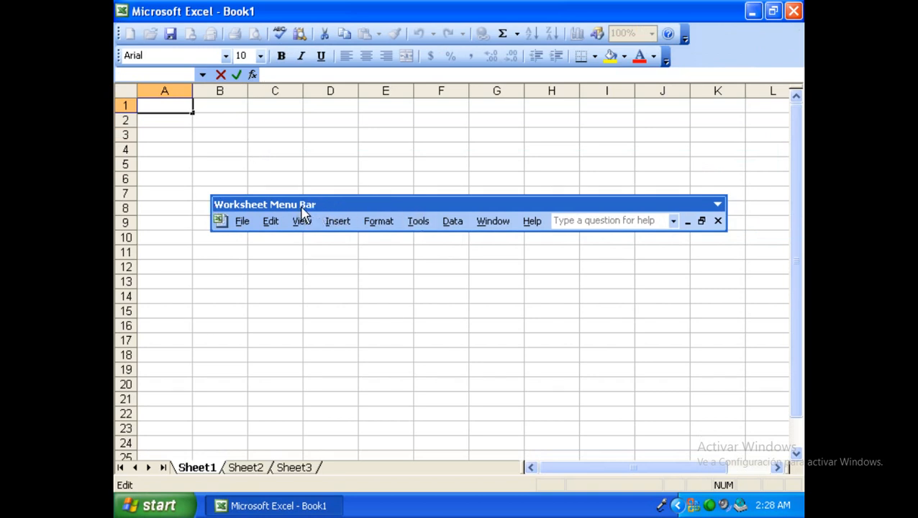
drag(317, 210, 262, 31)
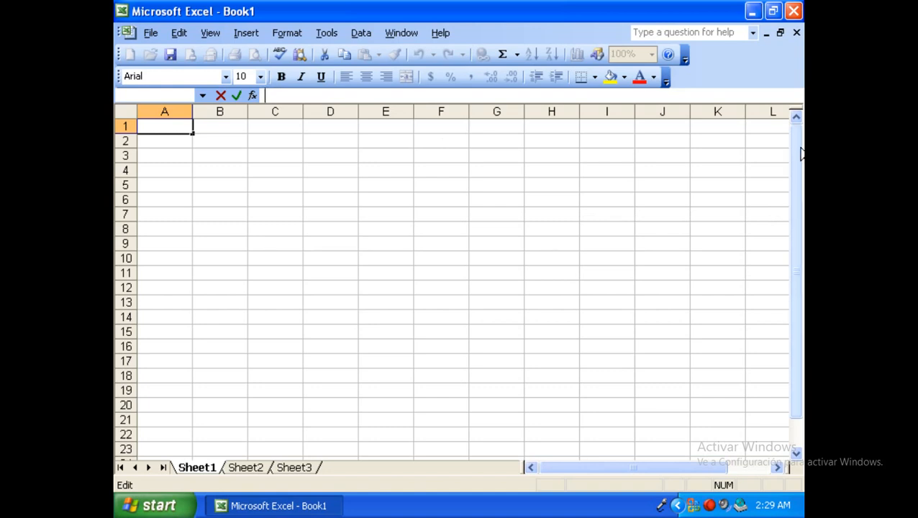
drag(796, 155, 797, 195)
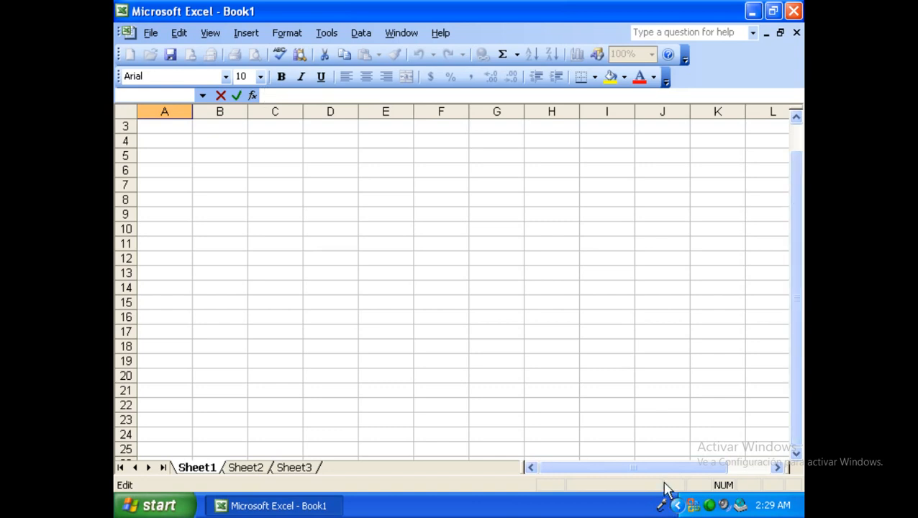
drag(651, 475, 703, 374)
Cycle through the sheet tabs and type egewg into cell A3 on Sheet1.
click(253, 471)
click(283, 471)
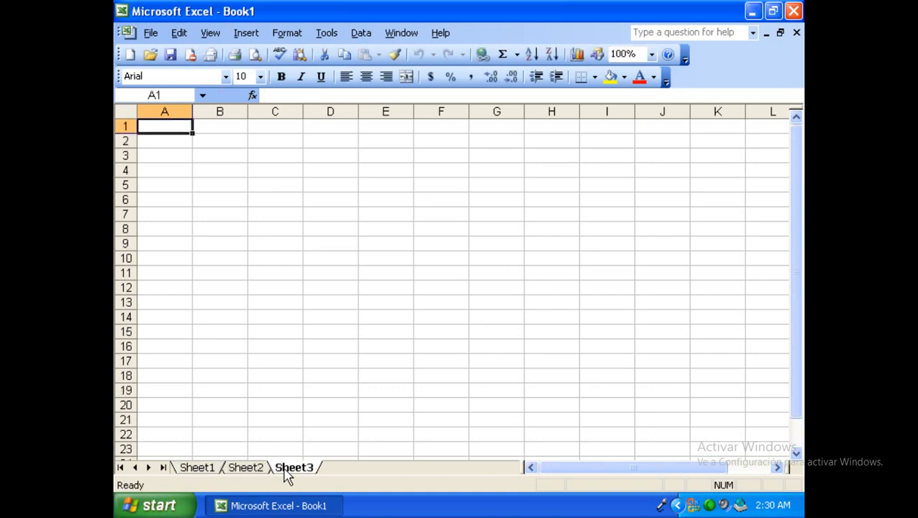
click(205, 468)
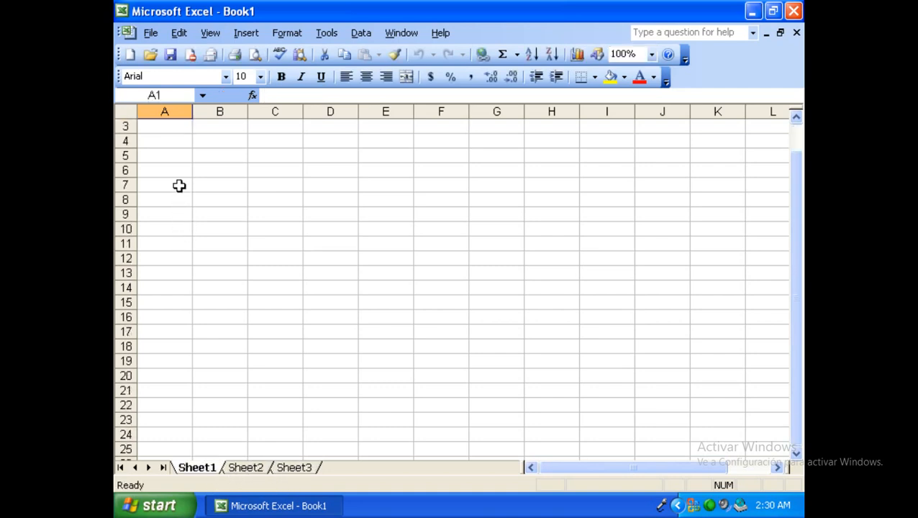
click(181, 128)
text(egewg)
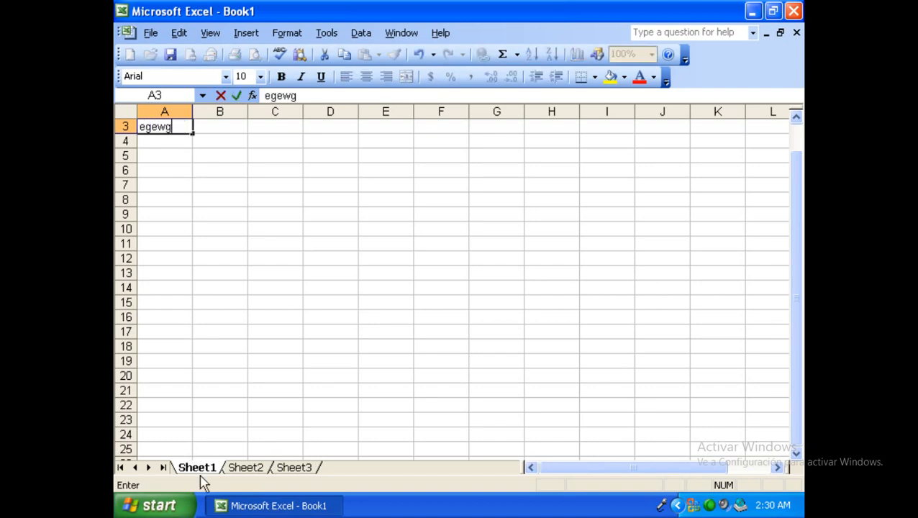
Type ththt into A1 on Sheet2, then start the entry yuluyl in Sheet3's C8.
click(238, 469)
click(176, 127)
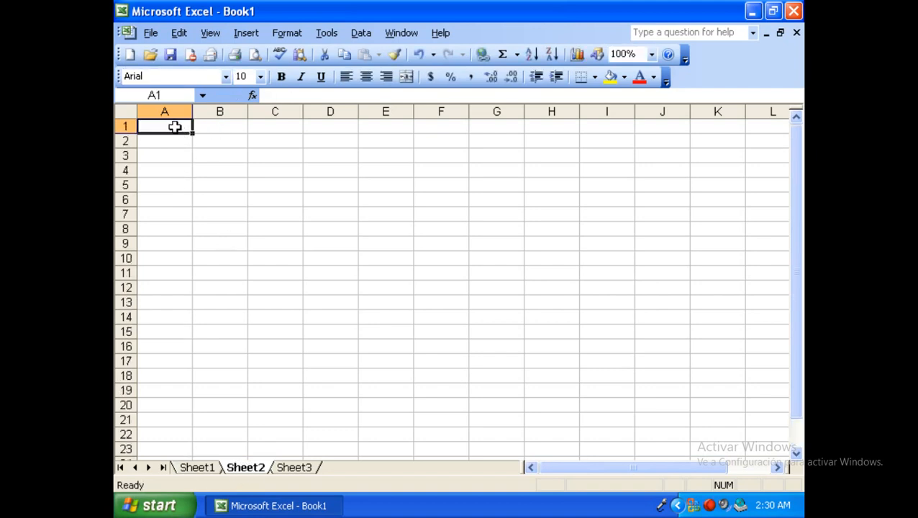
text(ththt)
click(299, 469)
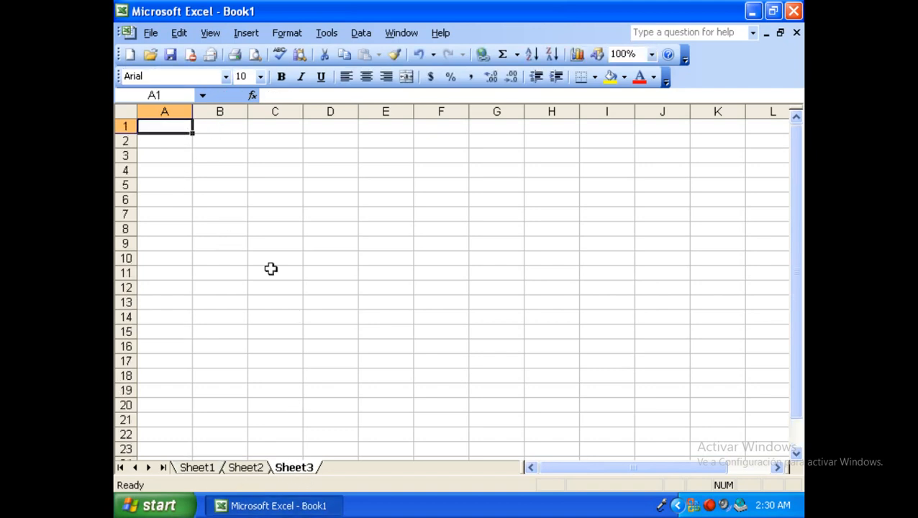
click(265, 228)
text(yuluyl)
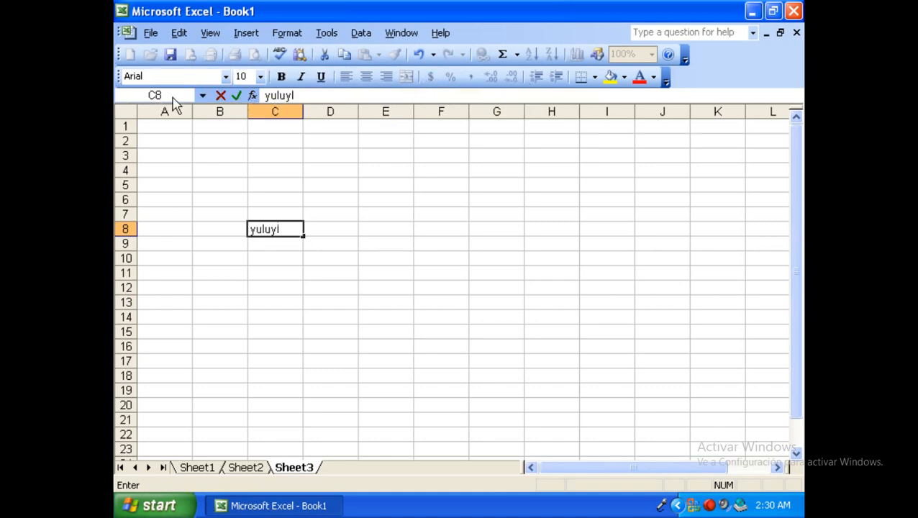
Commit the C8 entry via the formula bar, scroll the sheet, and flip between Sheet1 and Sheet3.
click(313, 95)
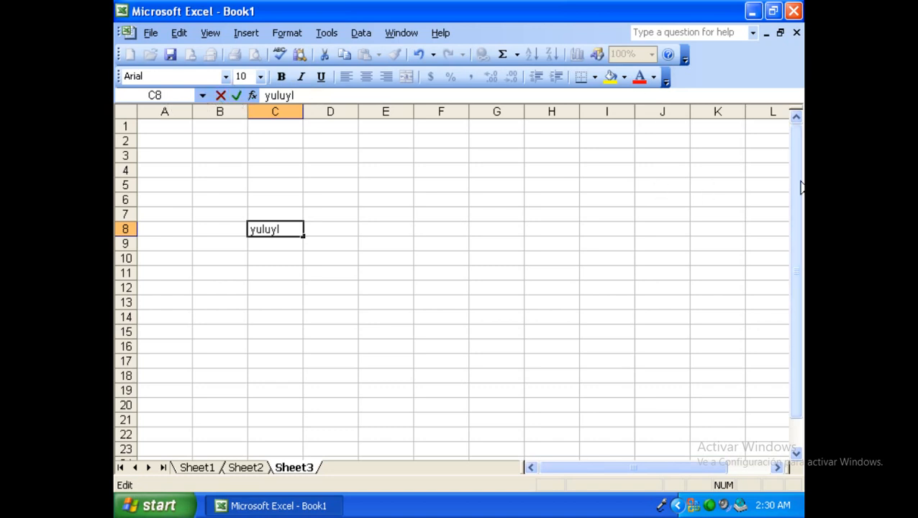
mouse_move(797, 173)
mouse_down()
mouse_move(797, 234)
mouse_move(797, 173)
mouse_up()
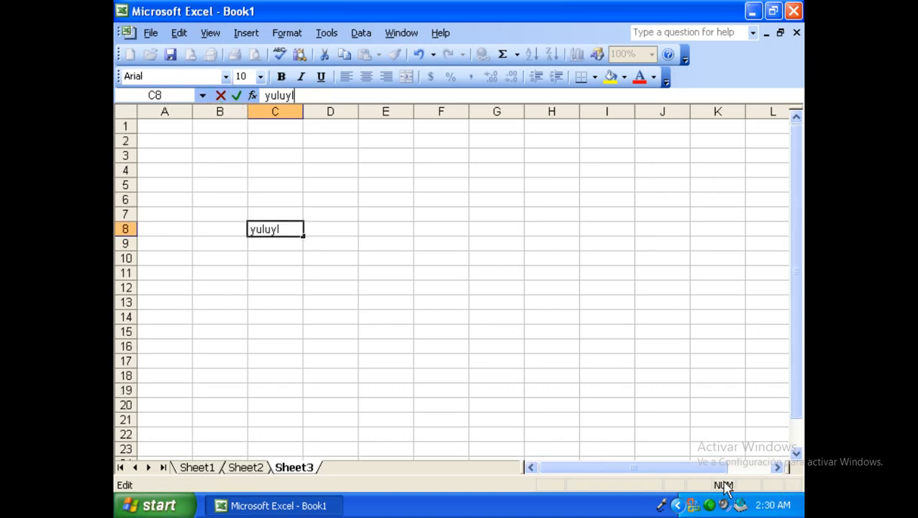
drag(710, 473, 600, 452)
click(196, 469)
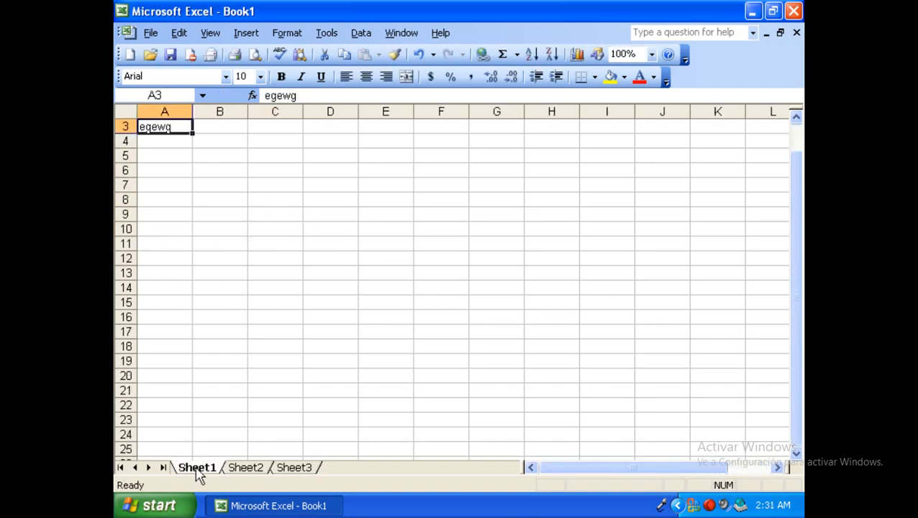
click(300, 468)
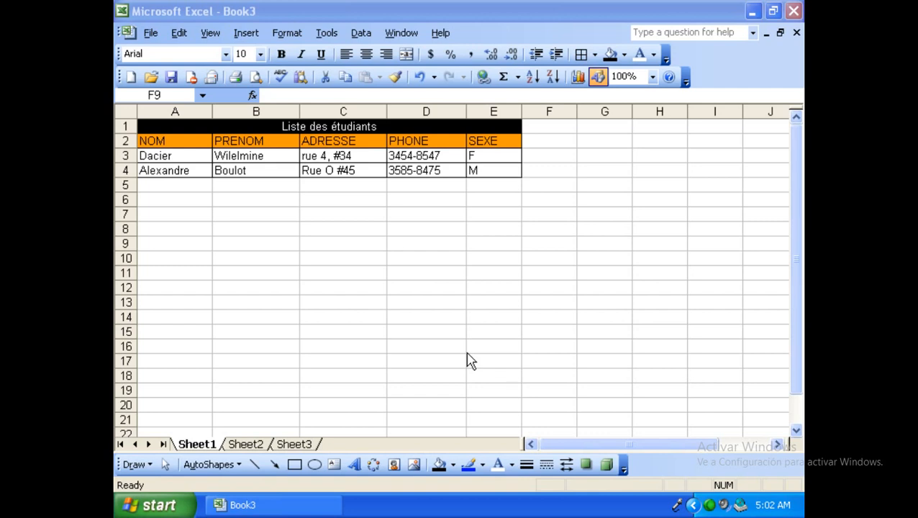
Open the Save As dialog for Book3 and expand the Save in location list.
click(151, 33)
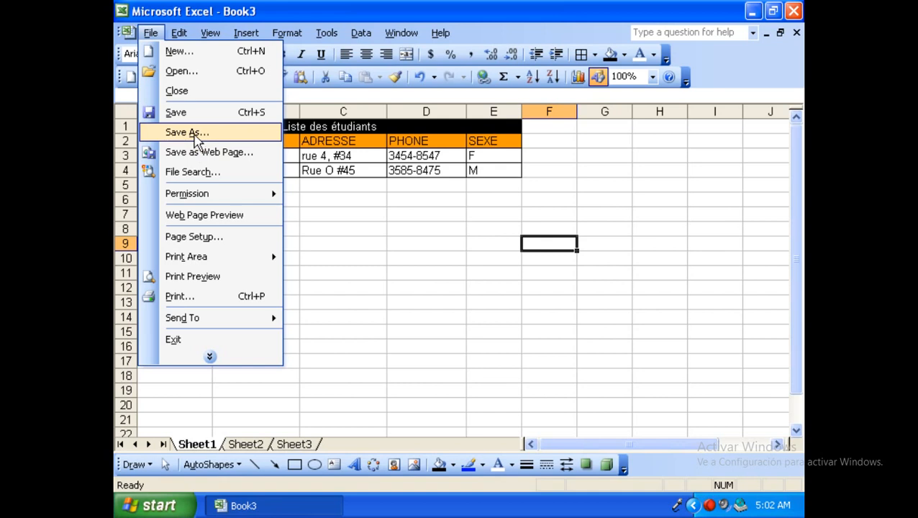
click(195, 135)
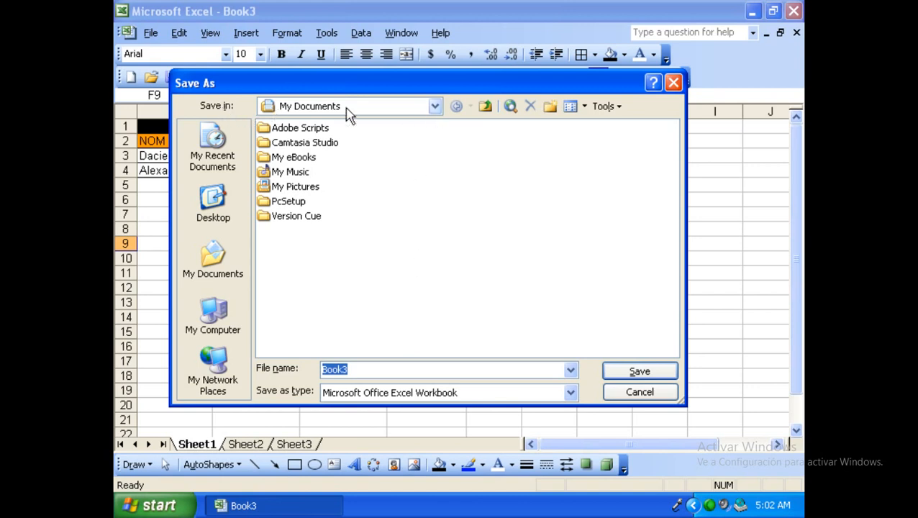
click(435, 108)
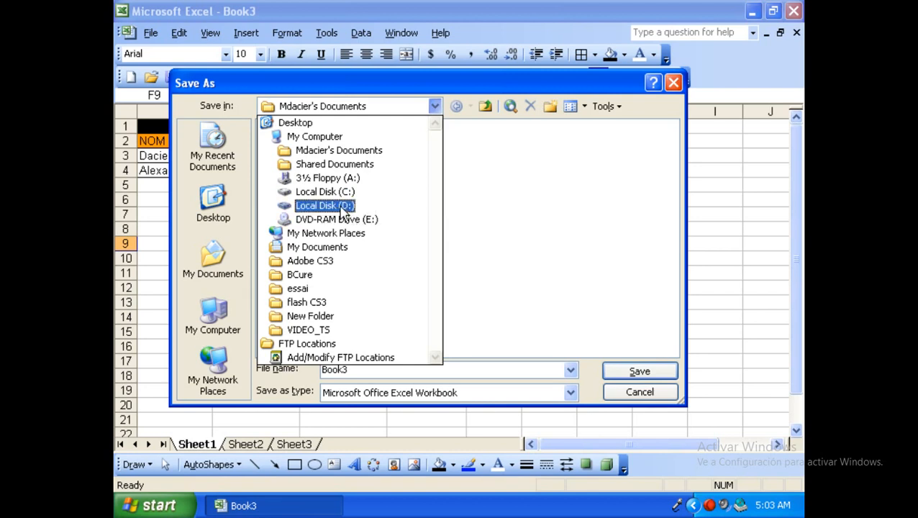
Save the workbook as Exercice1 on Local Disk (D:), then select cell A5.
click(341, 208)
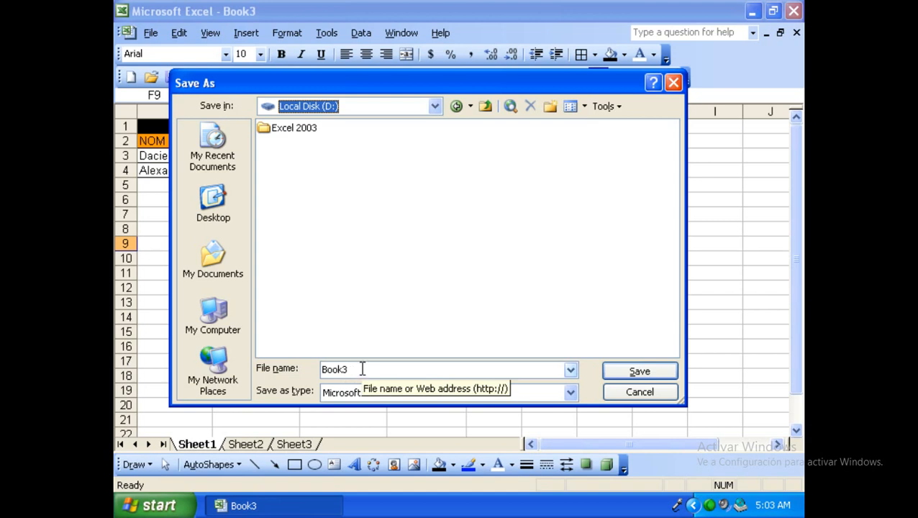
drag(362, 370, 311, 371)
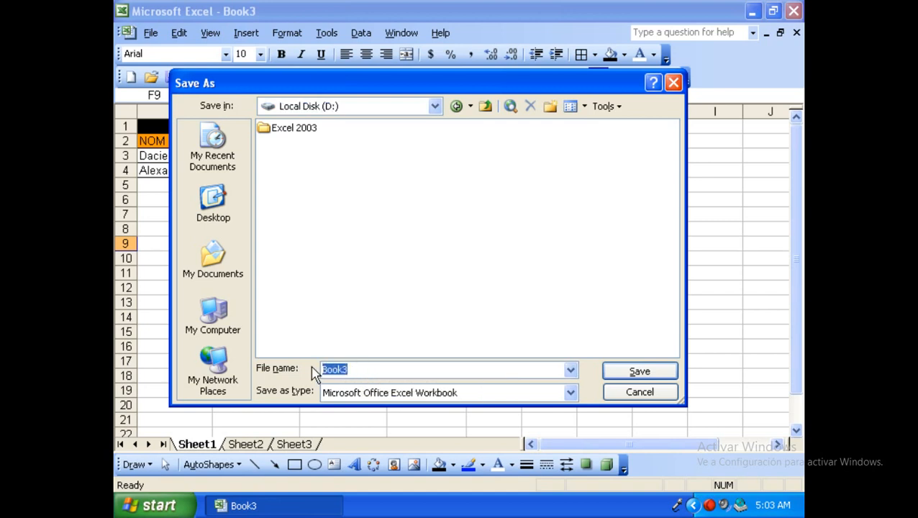
text(Exercice1)
click(640, 372)
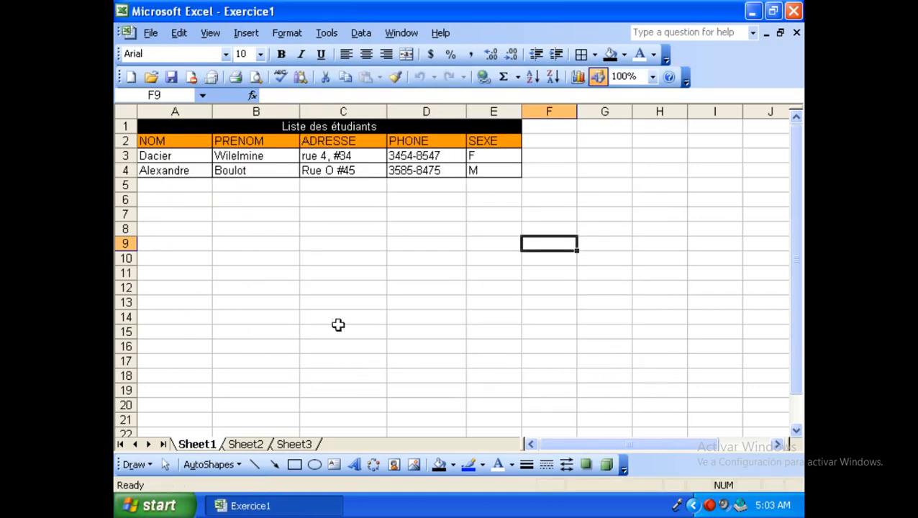
click(154, 185)
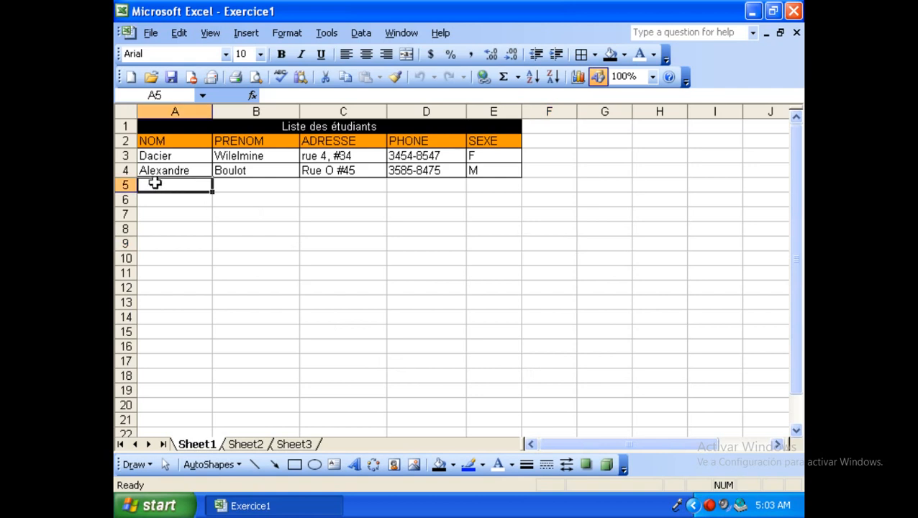
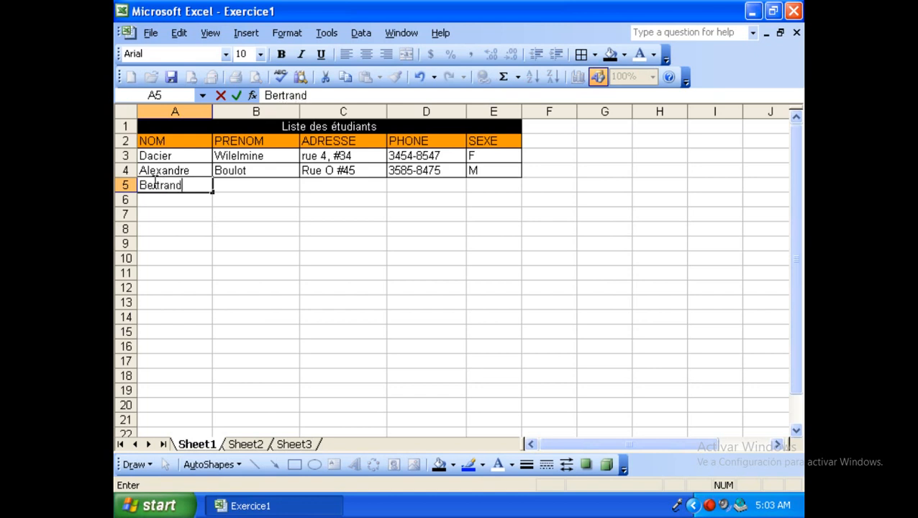
Enter the third student's last name, first name and address in A5:C5.
key(Tab)
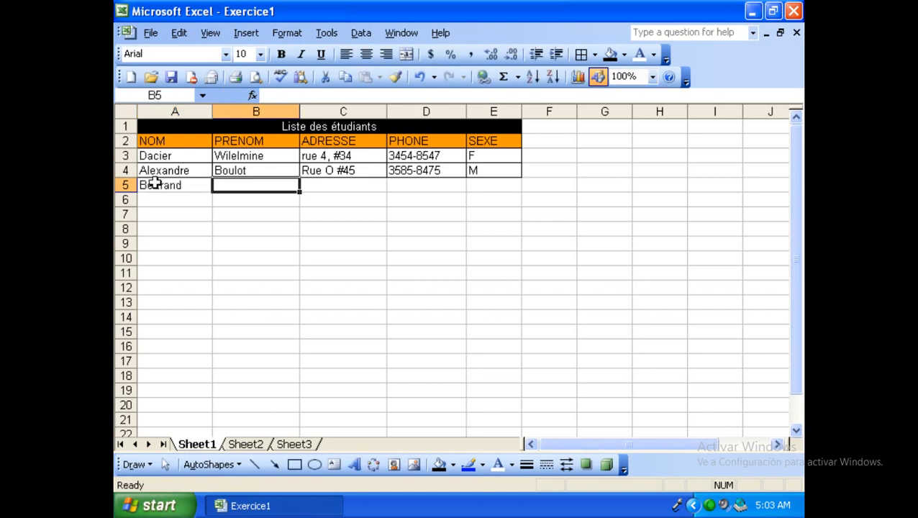
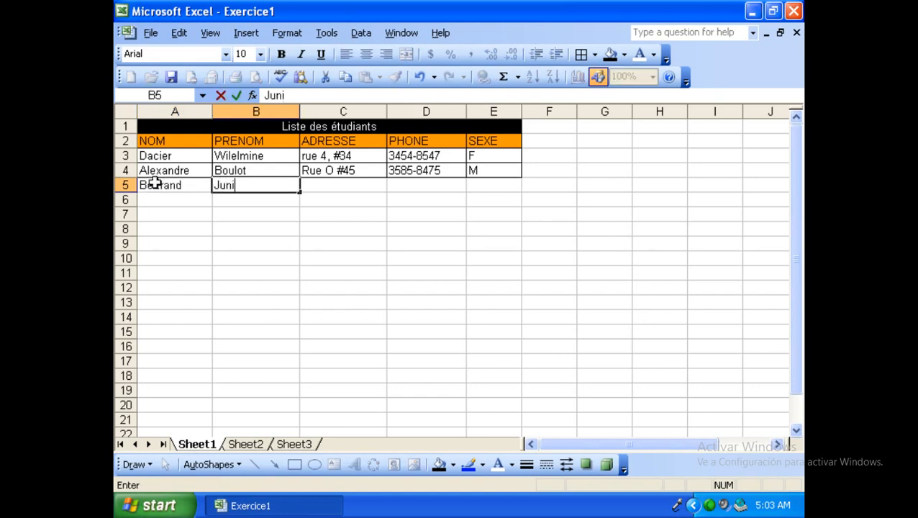
key(Tab)
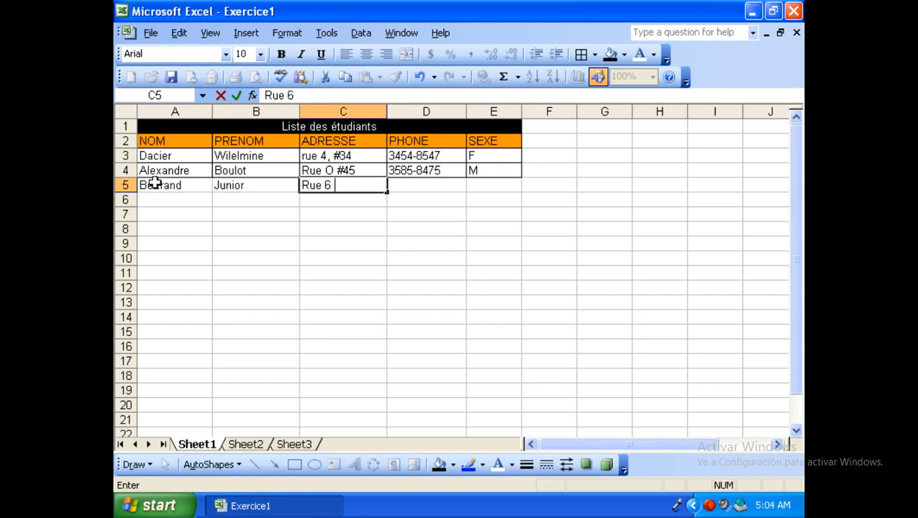
key(Tab)
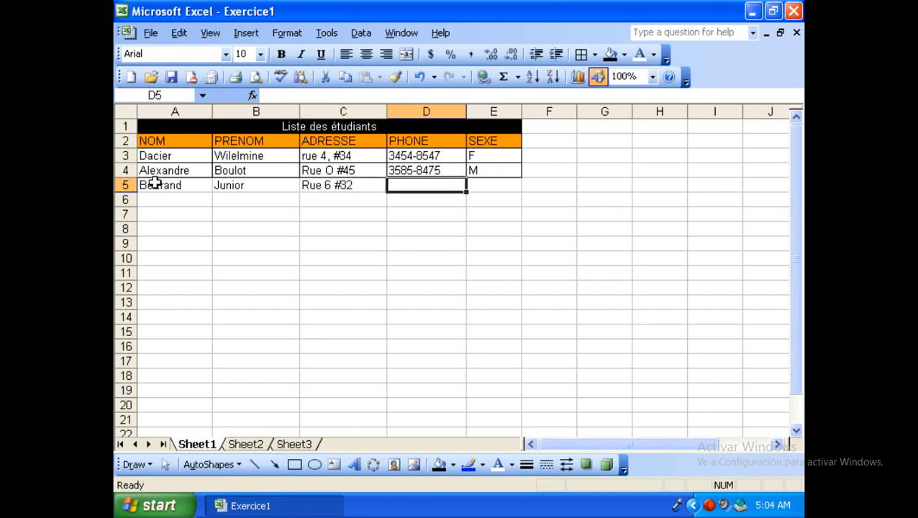
Add the student's phone number and sex M in D5:E5, then save the workbook.
text(3458)
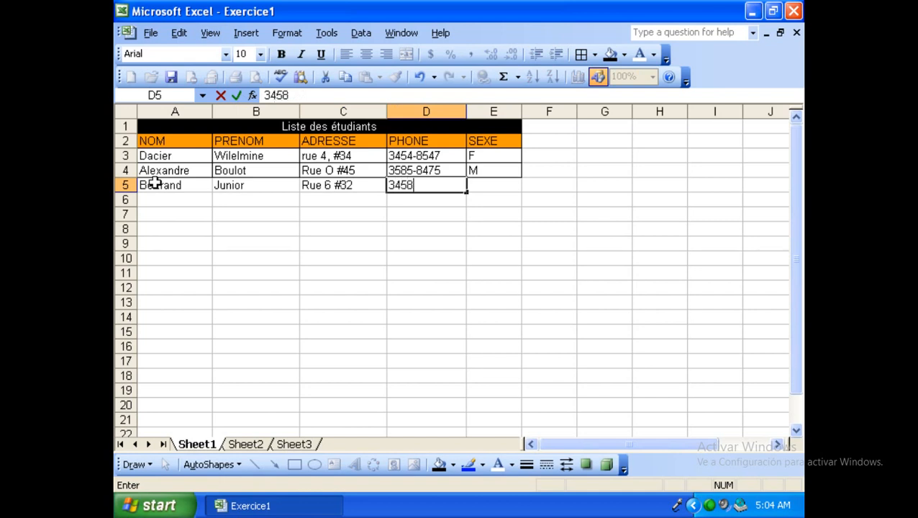
text(-7845)
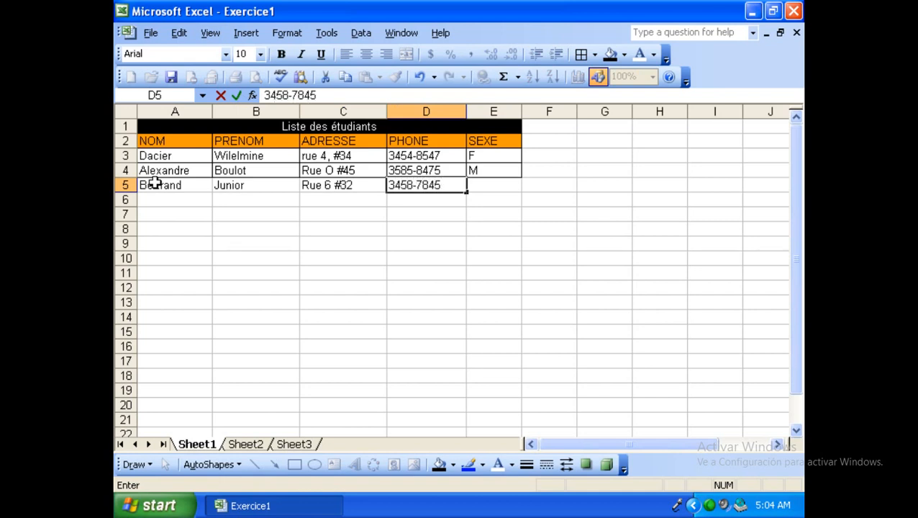
key(Tab)
text(M)
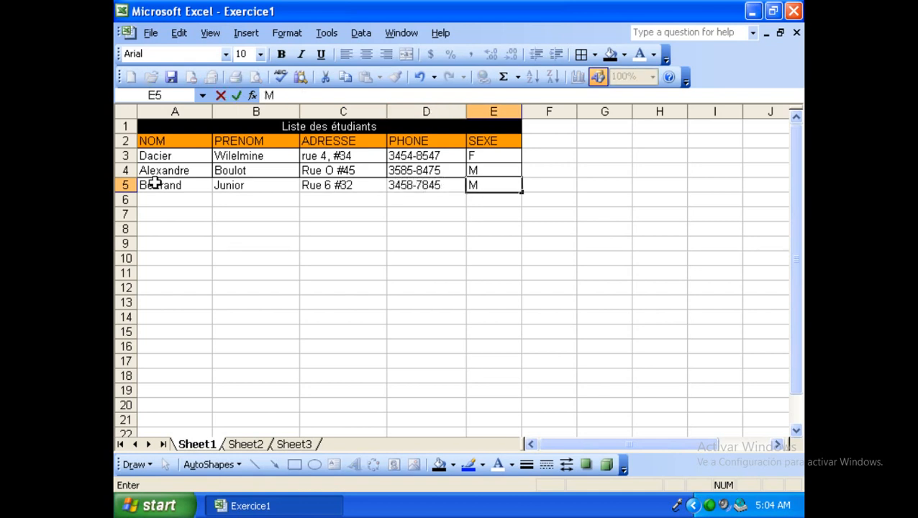
click(150, 32)
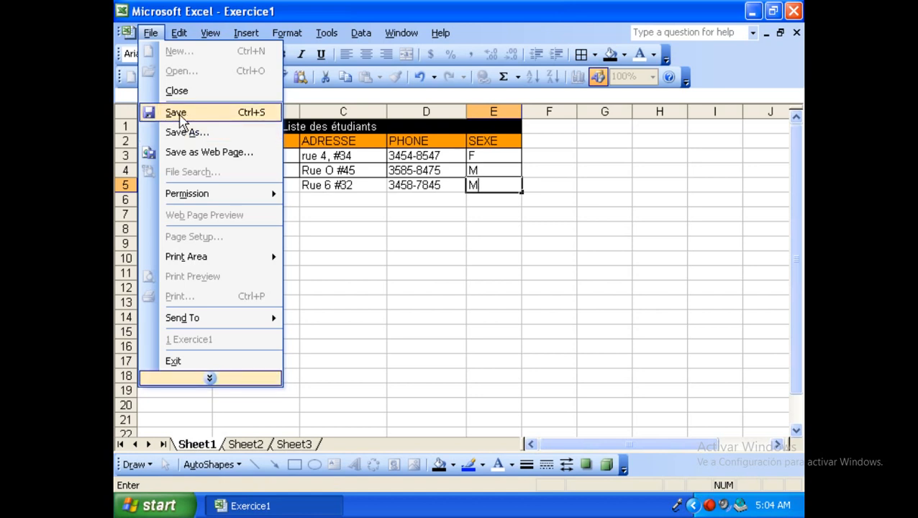
click(176, 114)
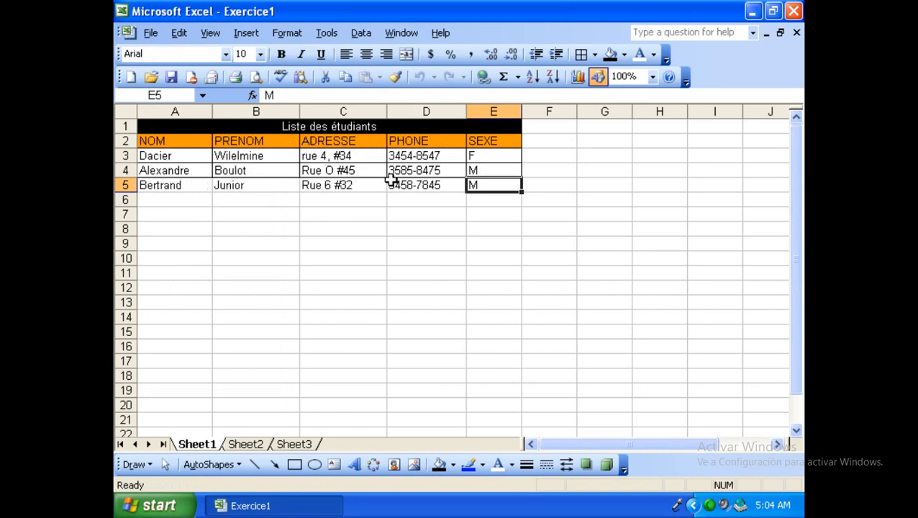
Fill A6:E6 with placeholder text erher, erher, erhe, erh and h.
click(193, 199)
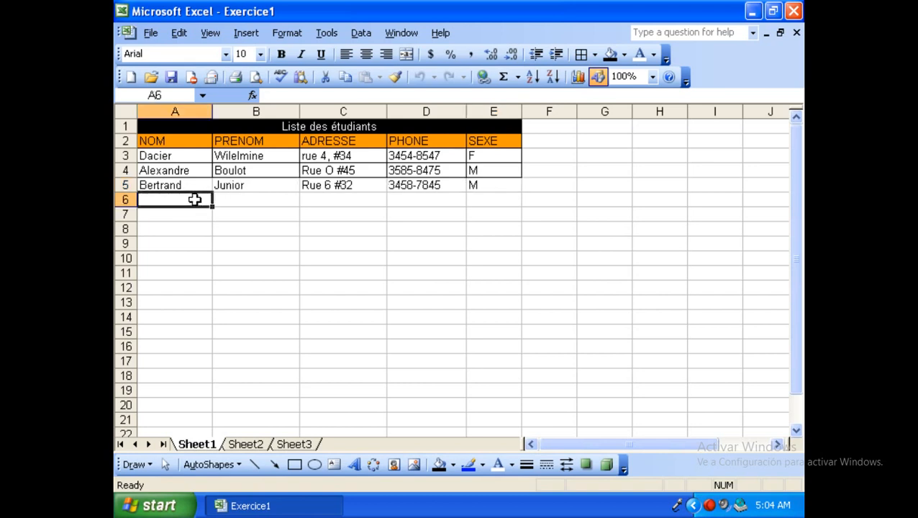
text(erher)
click(243, 205)
text(erher)
click(326, 199)
text(erhe)
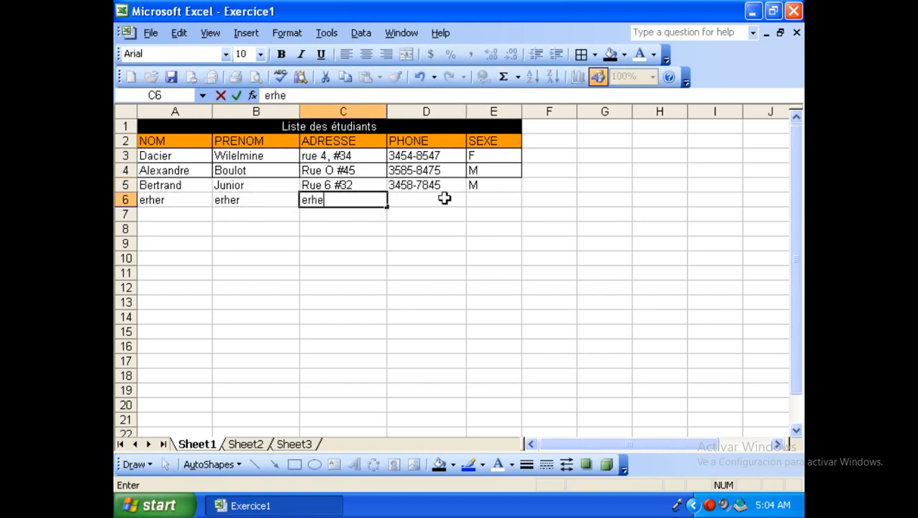
click(442, 199)
text(erh)
click(503, 202)
text(h)
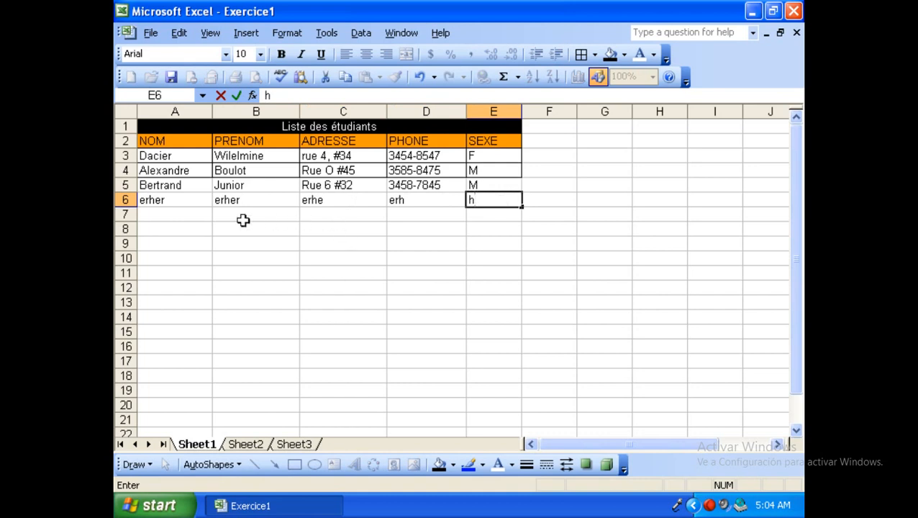
Fill A7:E7 with placeholder text erher, erher, erhe, erh and erh.
click(178, 213)
text(erher)
click(260, 216)
text(erher)
click(312, 216)
text(erhe)
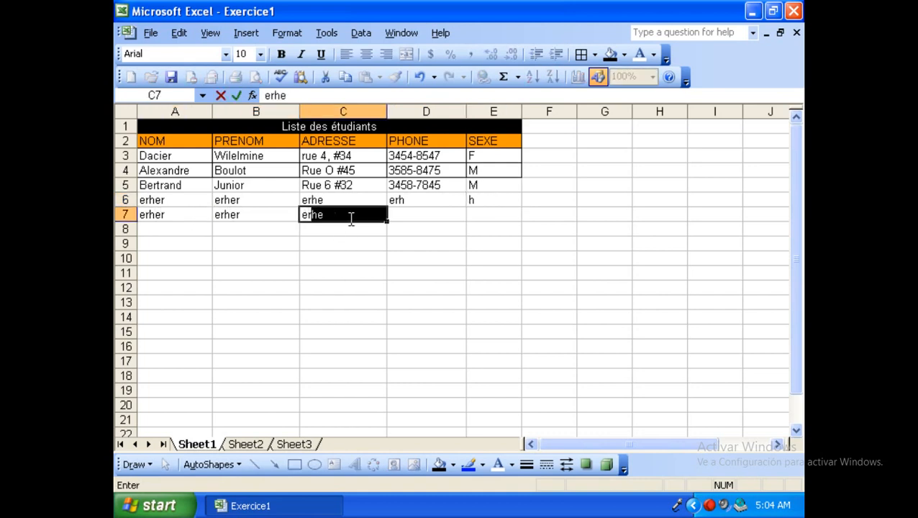
click(402, 215)
text(erh)
click(490, 215)
text(erh)
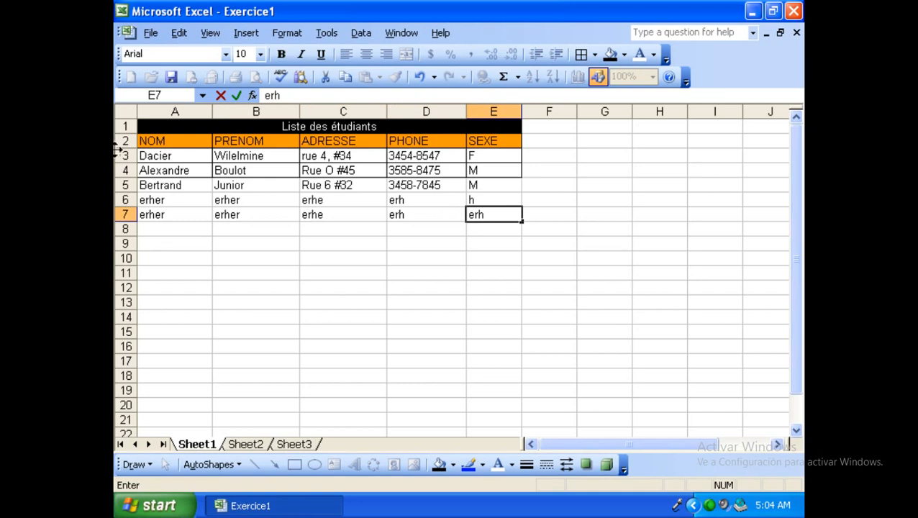
click(147, 32)
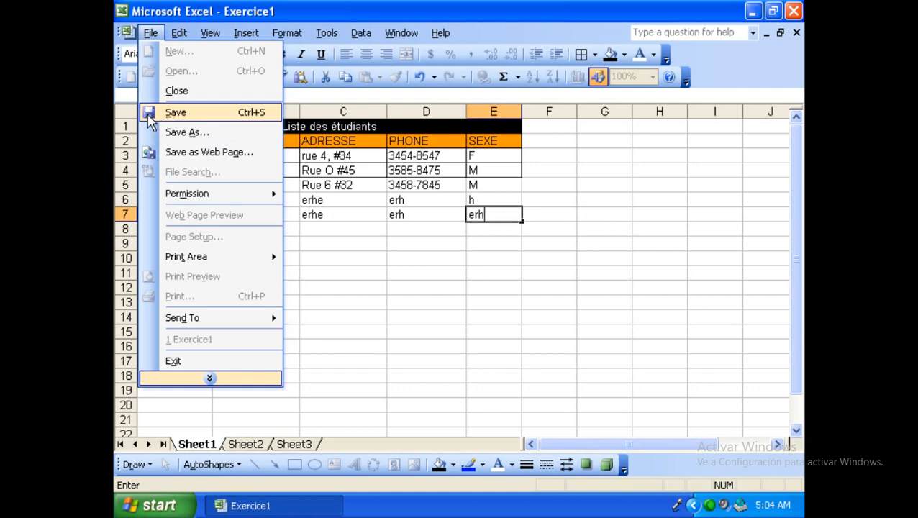
Commit the E7 entry, select B9, and save the Exercice1 workbook via toolbar and File > Save.
click(377, 242)
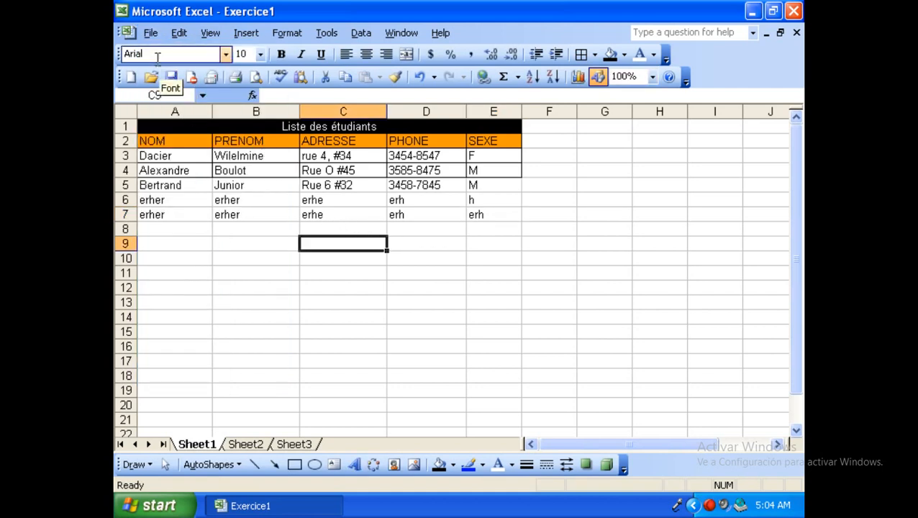
click(151, 34)
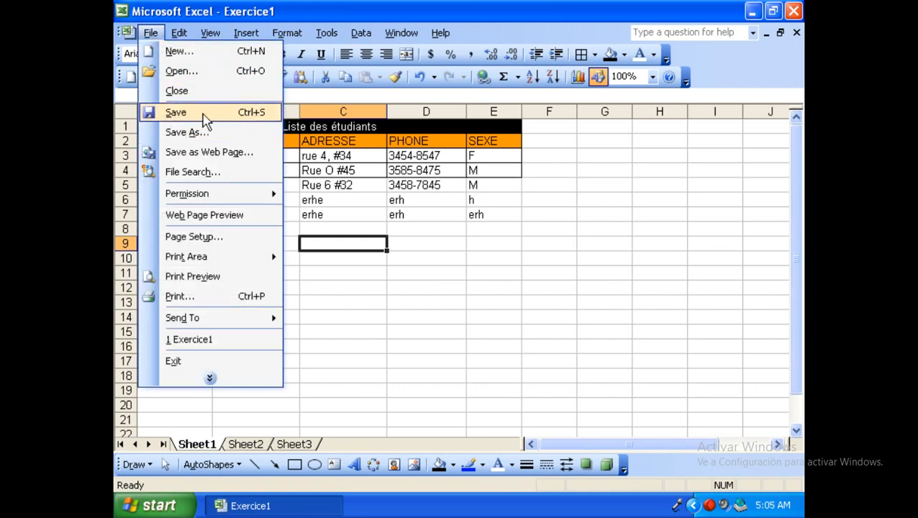
click(319, 251)
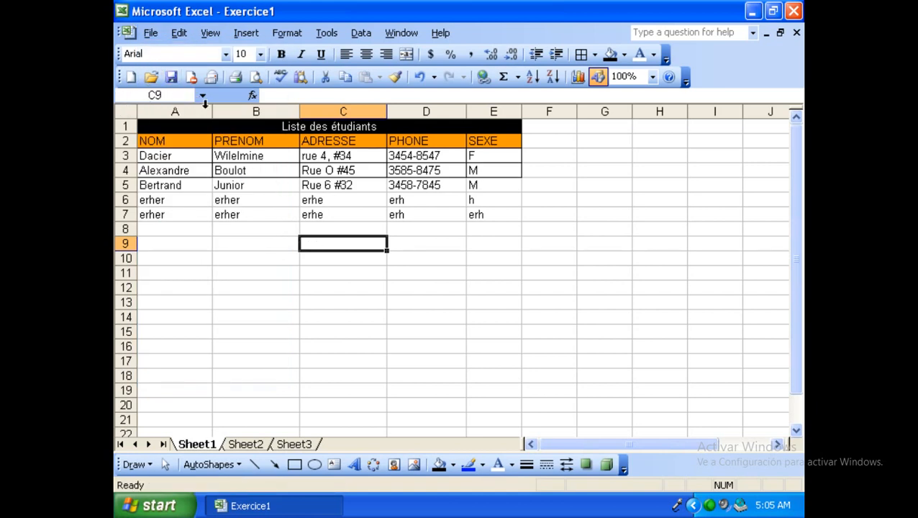
click(259, 244)
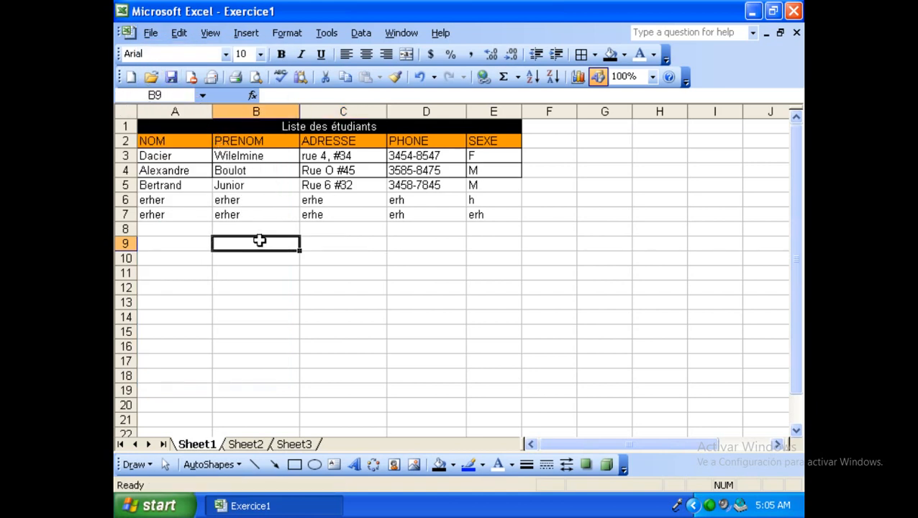
click(170, 77)
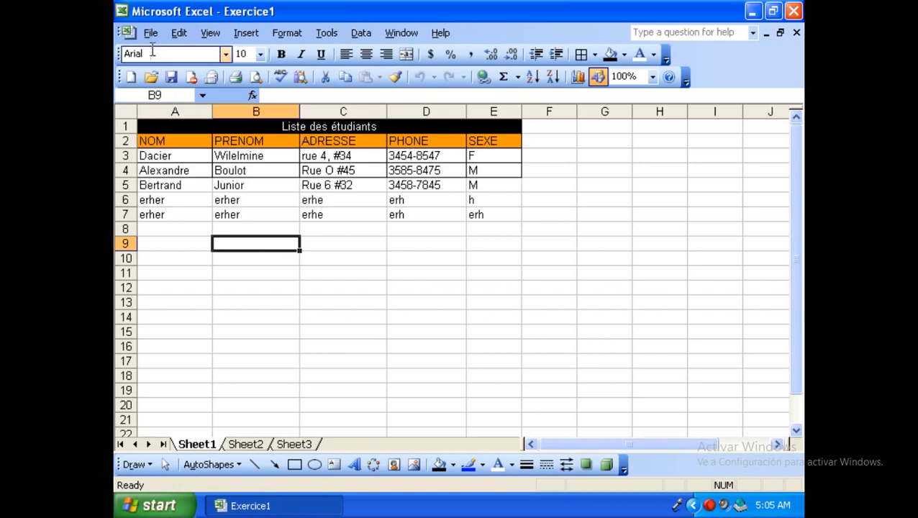
click(150, 33)
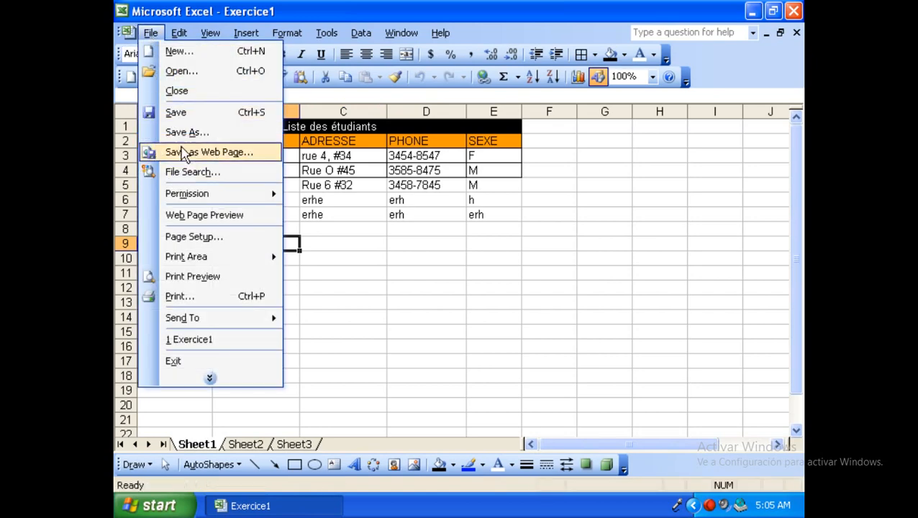
click(179, 113)
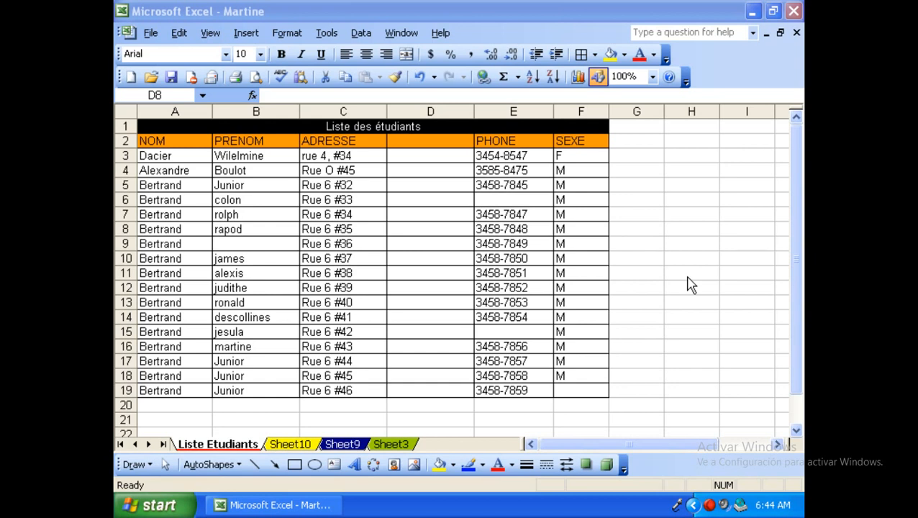
Drag-select the student table A1:F19, then select the entire worksheet with Ctrl+A.
click(596, 390)
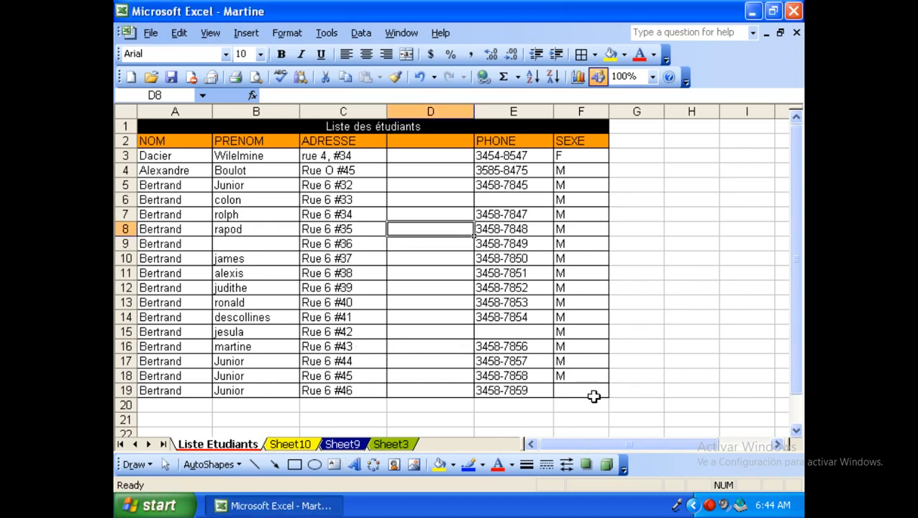
drag(594, 395, 172, 125)
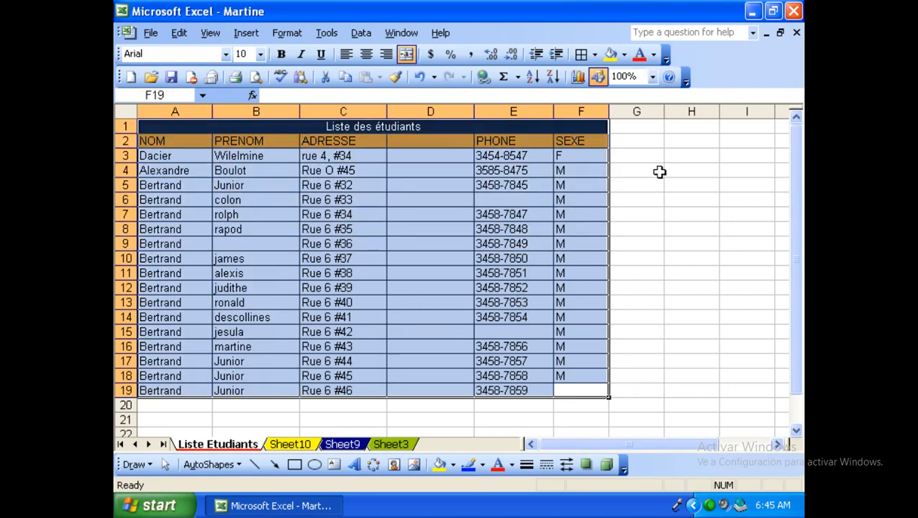
click(647, 197)
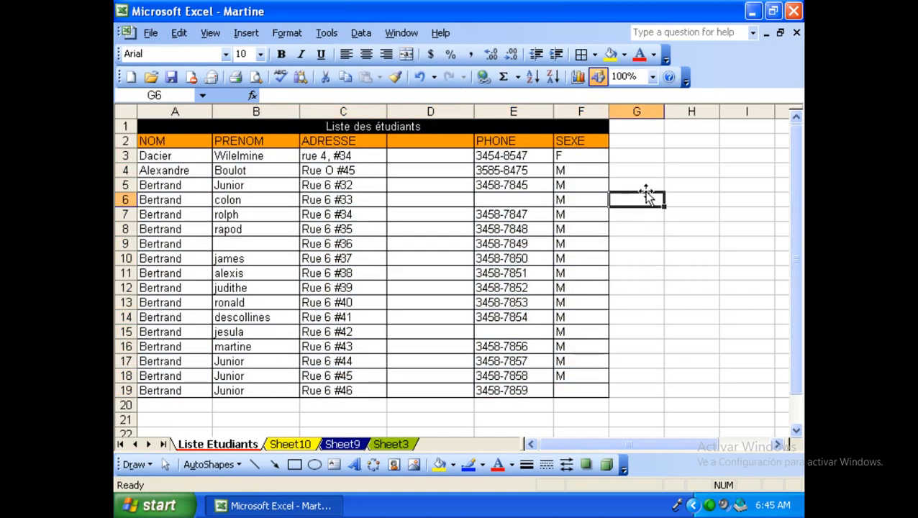
click(637, 214)
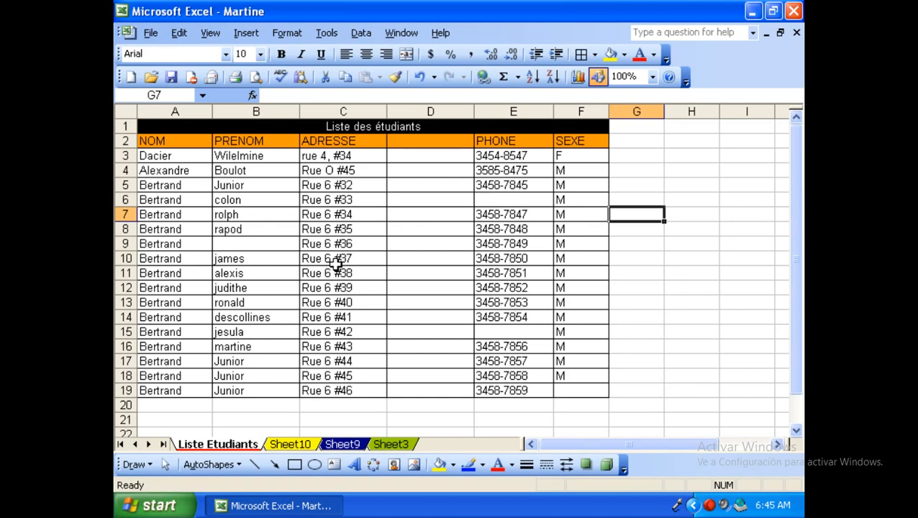
key(ctrl+a)
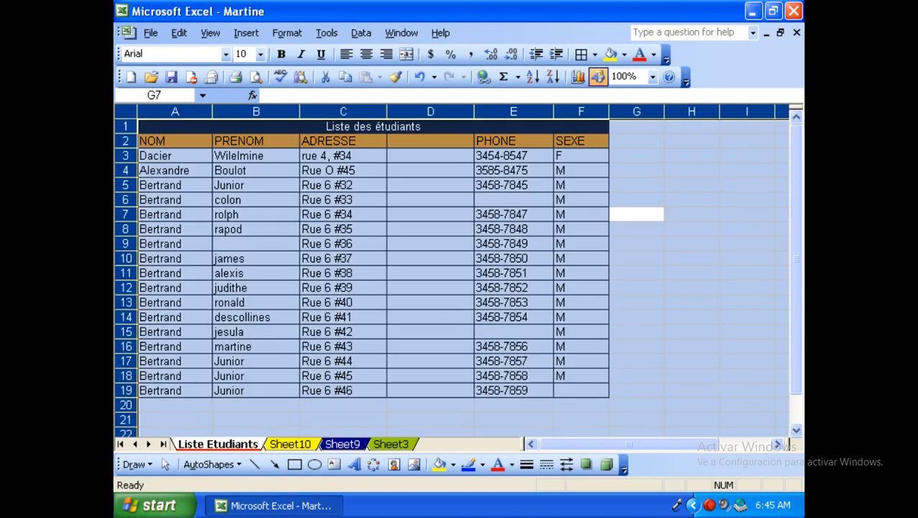
Deselect by clicking H12, then select all cells using the Select All corner box.
click(699, 289)
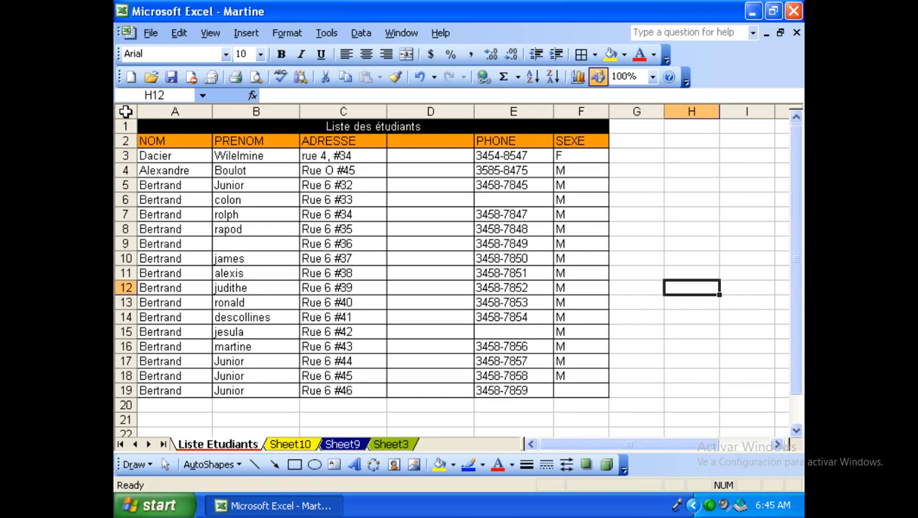
click(125, 112)
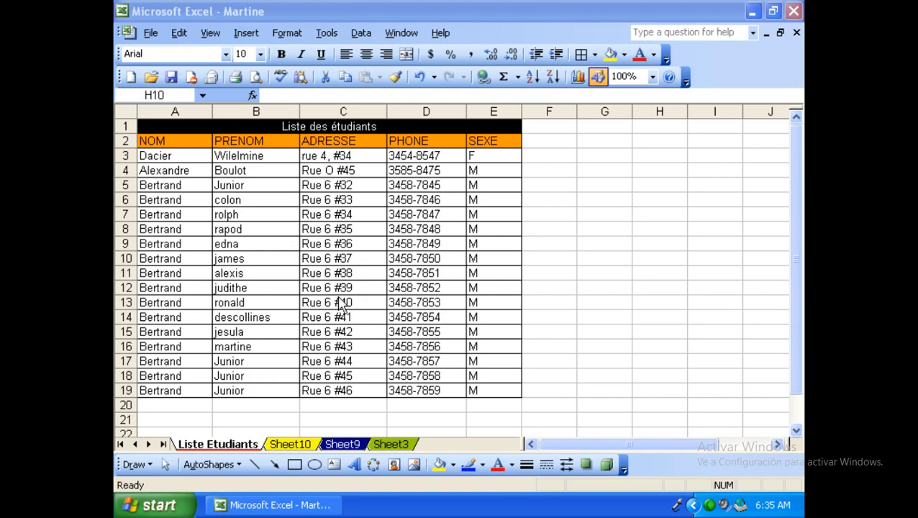
Clear the first name in B9 and the phone numbers in D6 and D15, then save.
click(224, 244)
click(224, 245)
key(Delete)
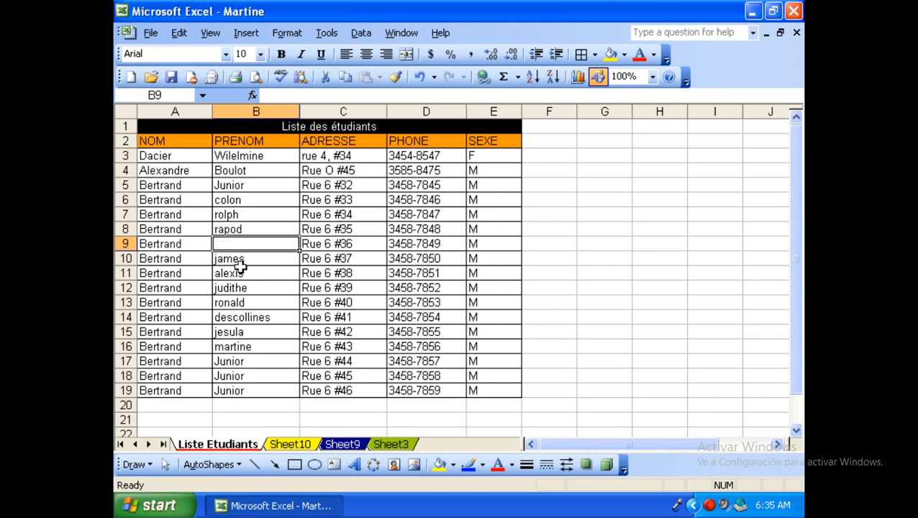
click(421, 201)
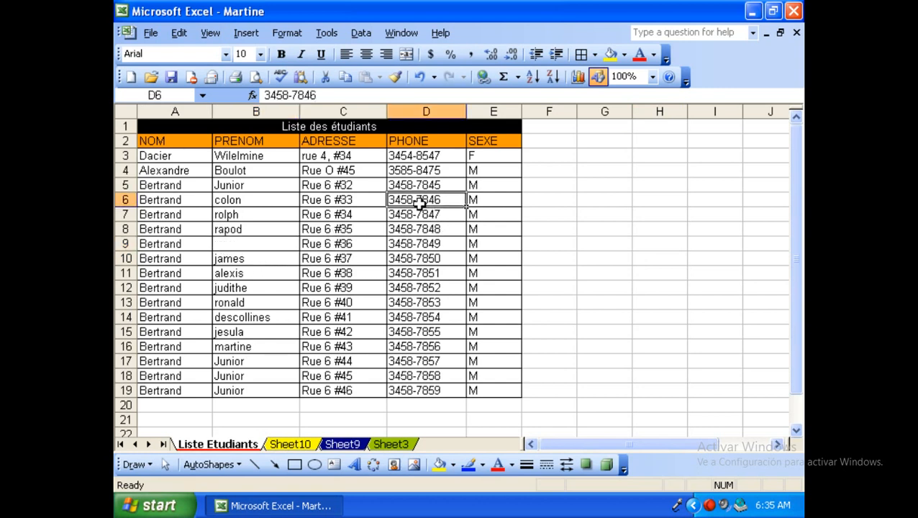
key(Delete)
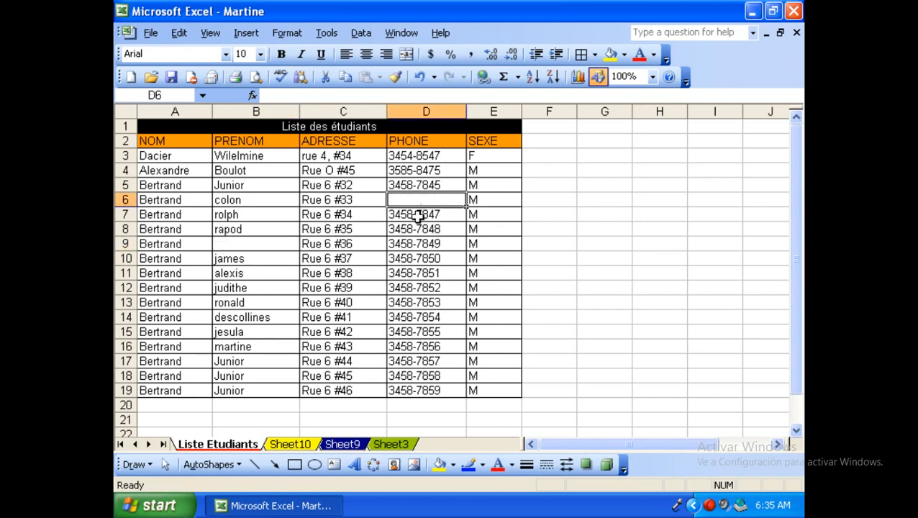
click(413, 332)
key(Delete)
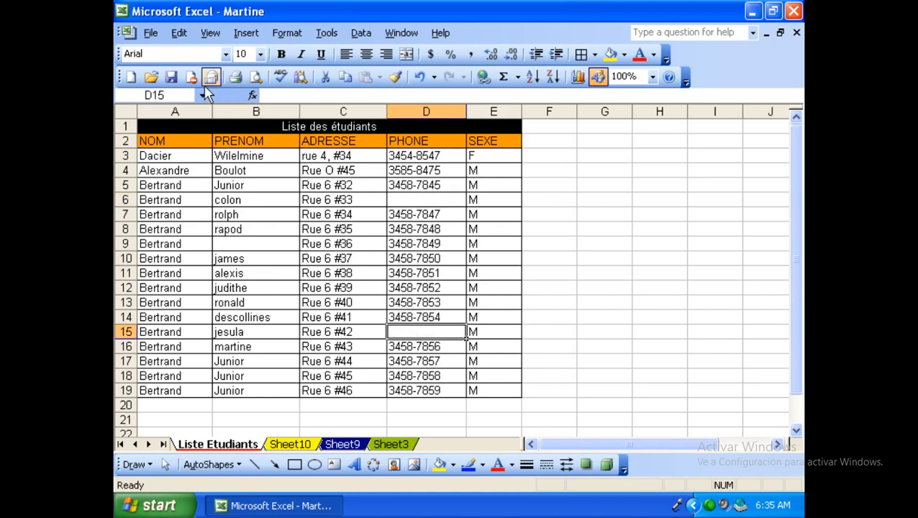
click(171, 76)
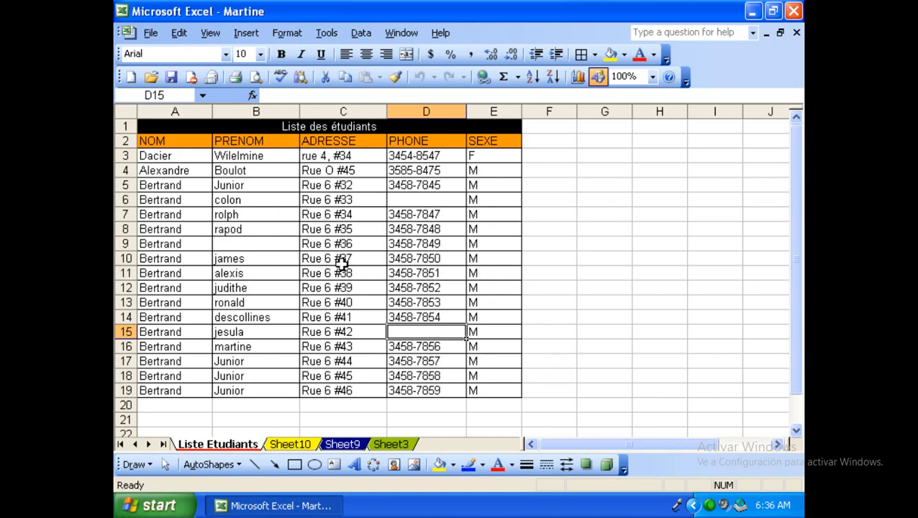
click(569, 301)
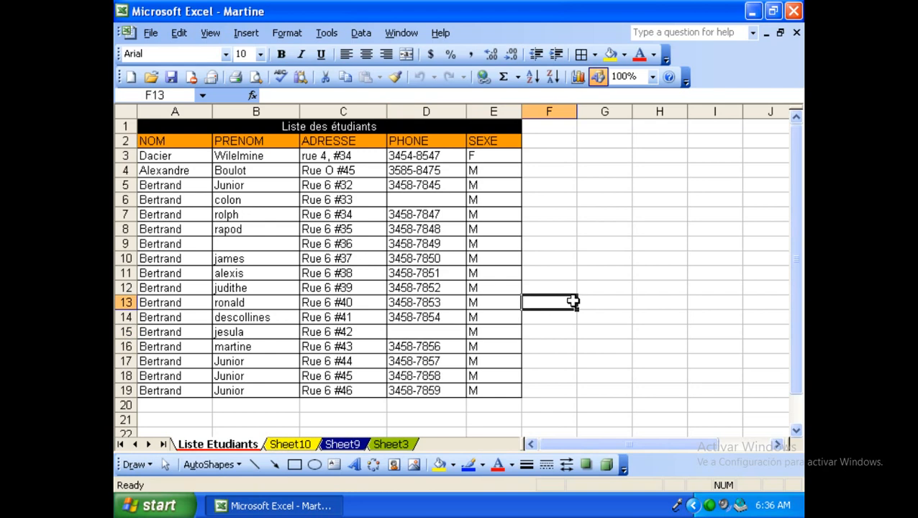
Open Tools > Protection > Protect Sheet and review the permission checkboxes.
click(329, 34)
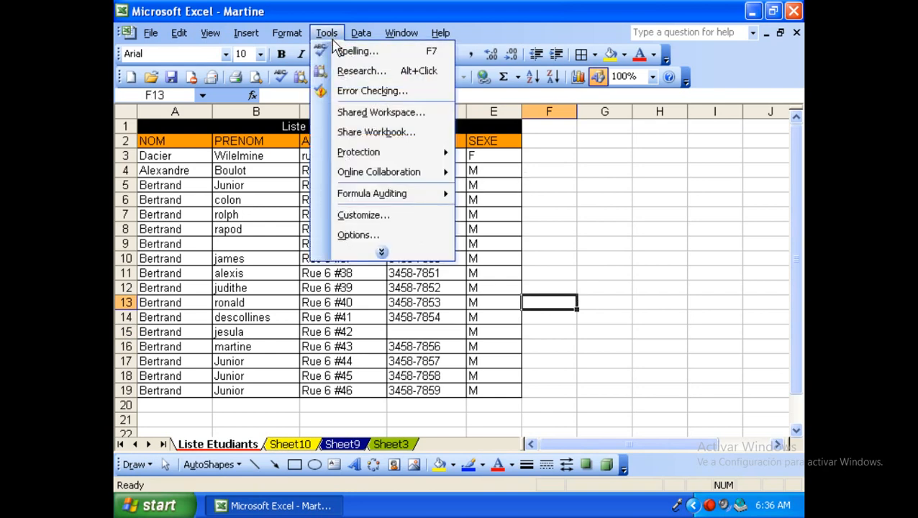
mouse_move(358, 155)
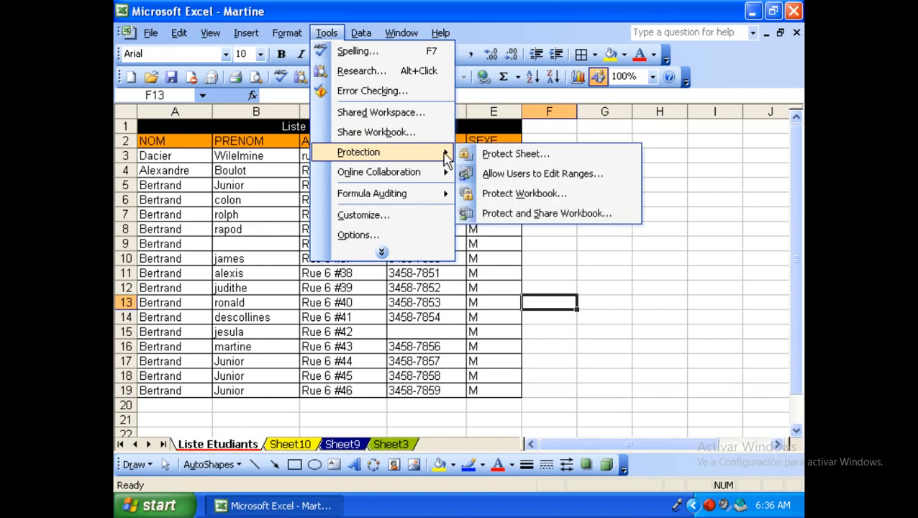
click(503, 156)
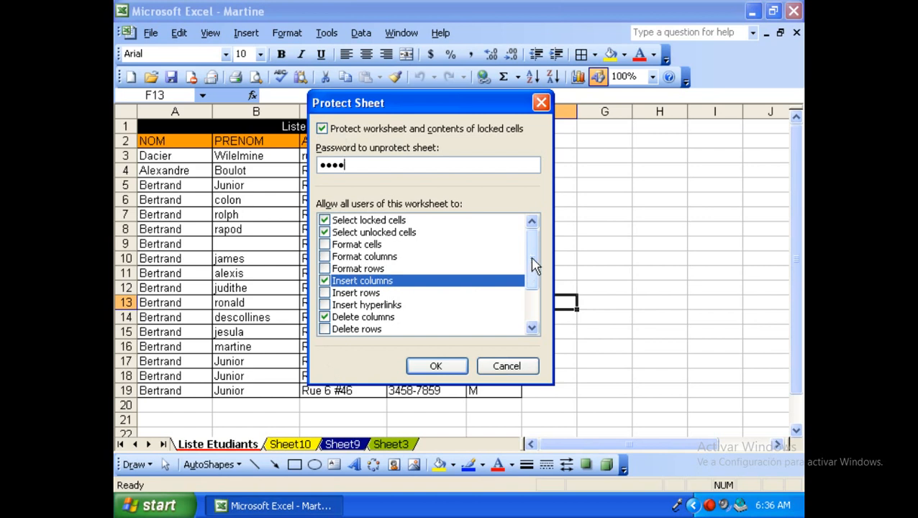
mouse_move(535, 265)
mouse_down()
mouse_move(534, 303)
mouse_move(535, 263)
mouse_up()
click(352, 257)
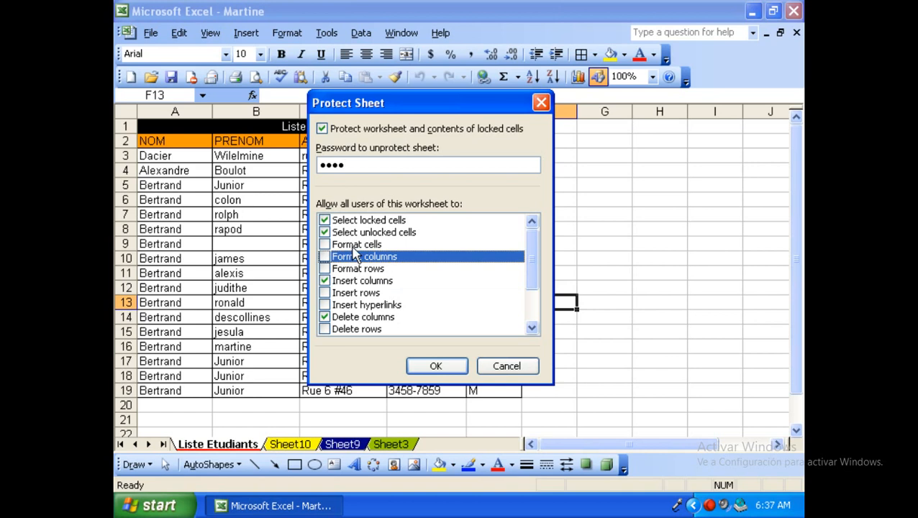
click(352, 245)
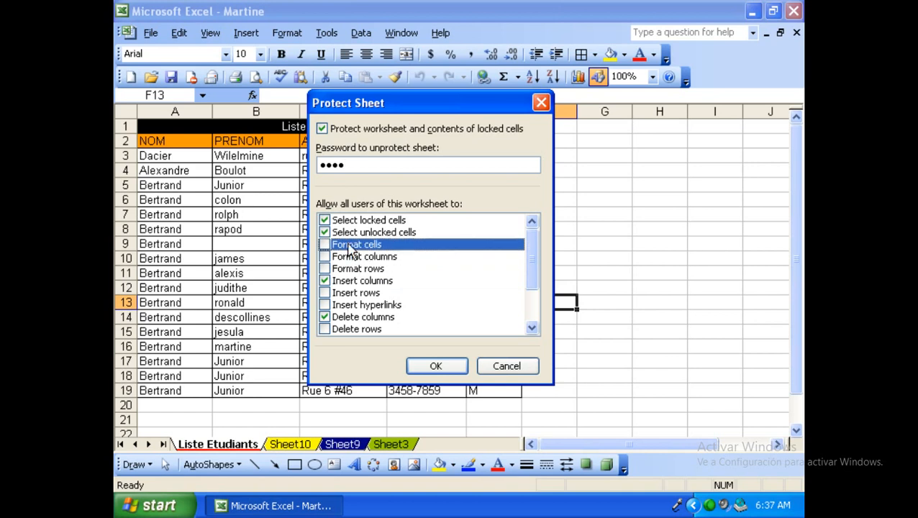
click(354, 237)
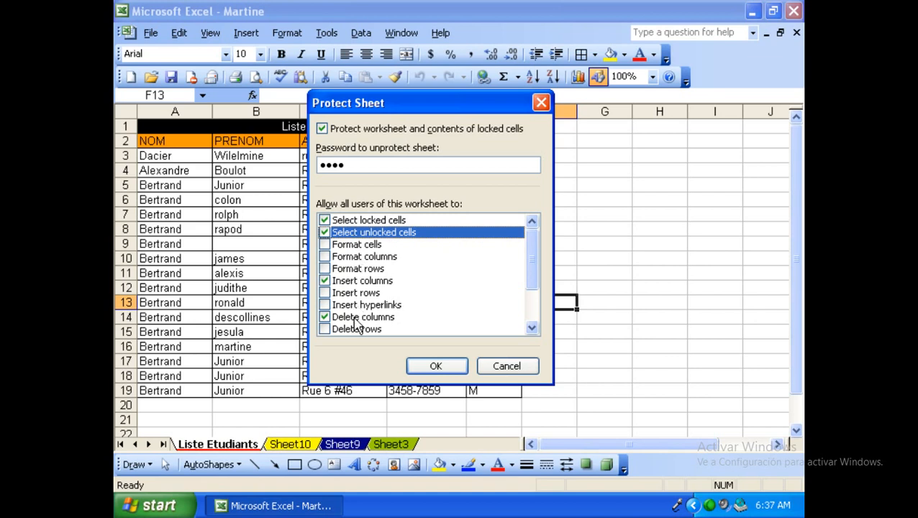
Uncheck Delete columns, check Sort, and confirm the sheet protection settings.
click(353, 320)
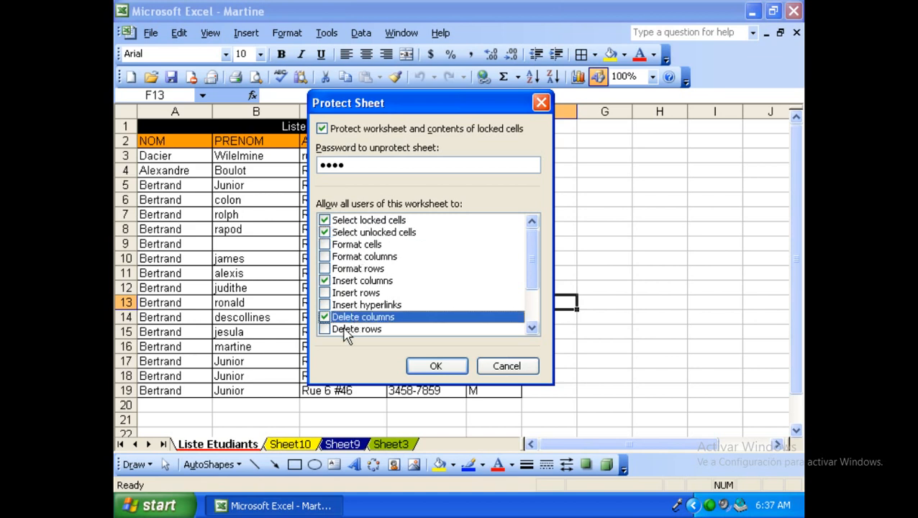
click(324, 318)
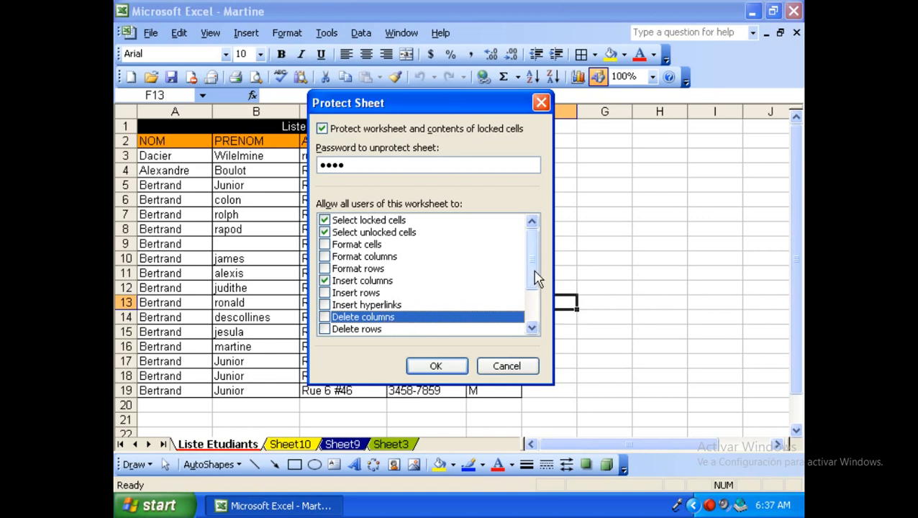
drag(534, 278, 536, 313)
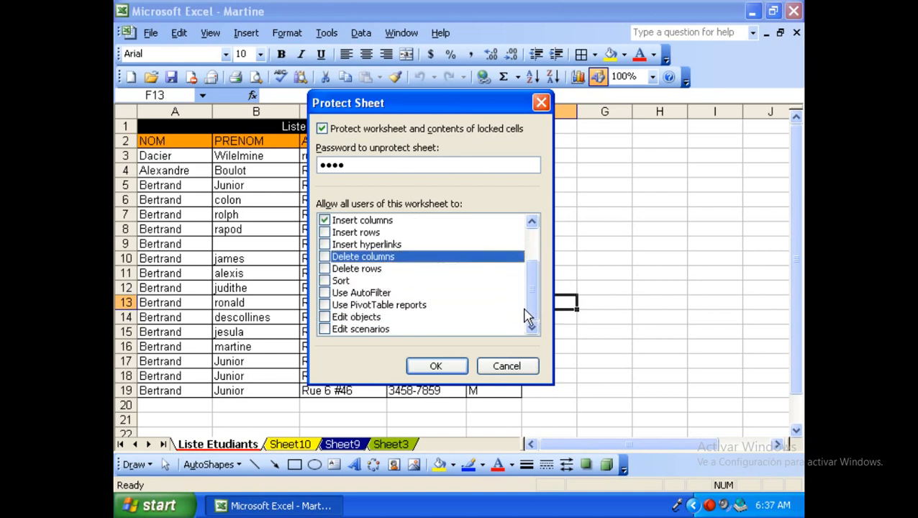
click(327, 281)
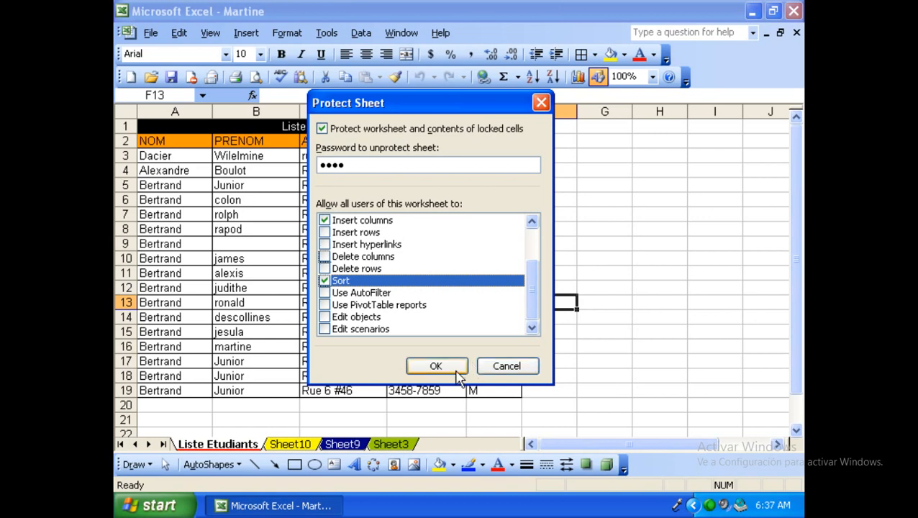
drag(537, 311, 536, 270)
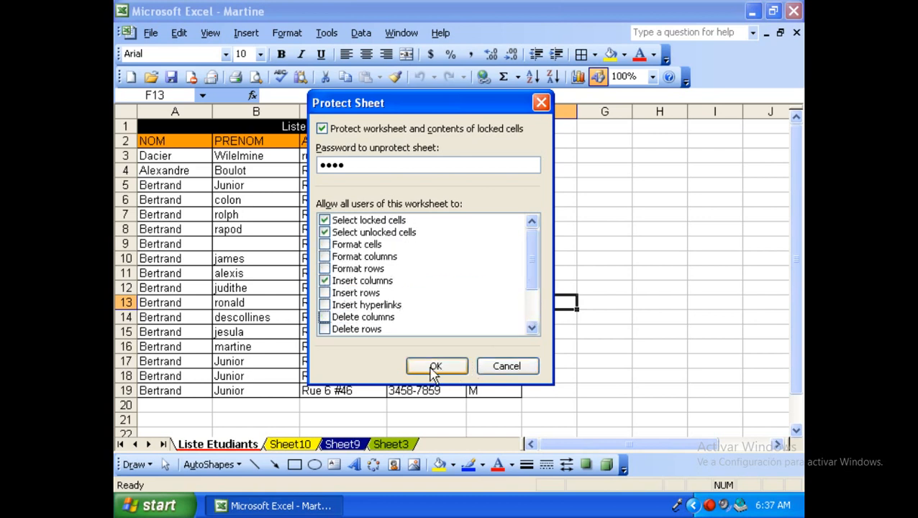
click(435, 367)
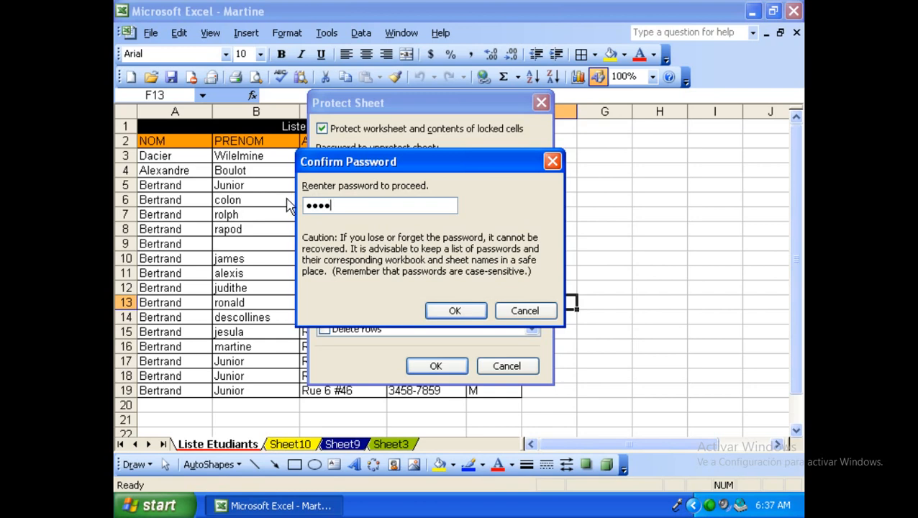
click(456, 310)
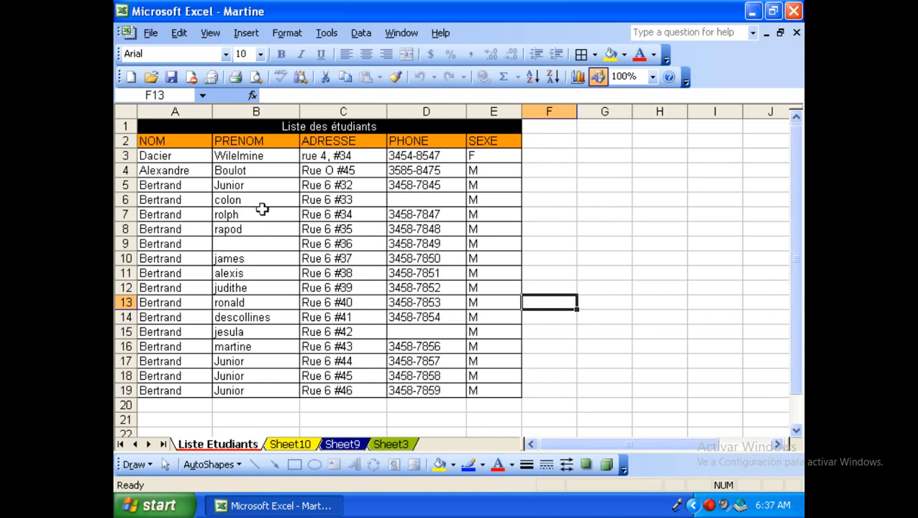
click(174, 201)
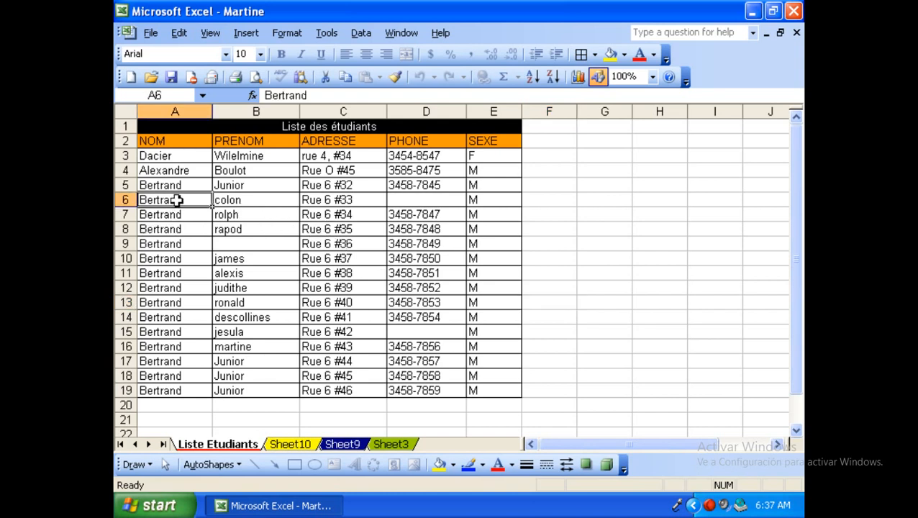
double_click(177, 201)
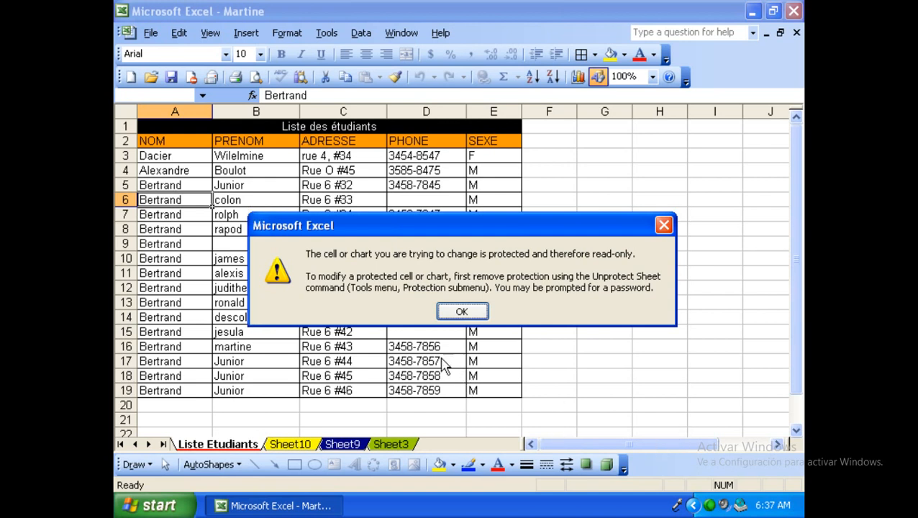
click(462, 311)
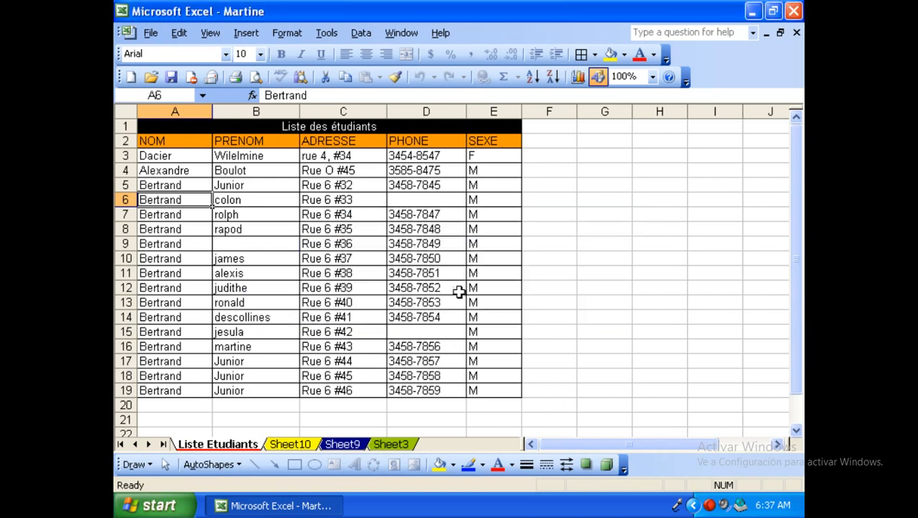
click(351, 128)
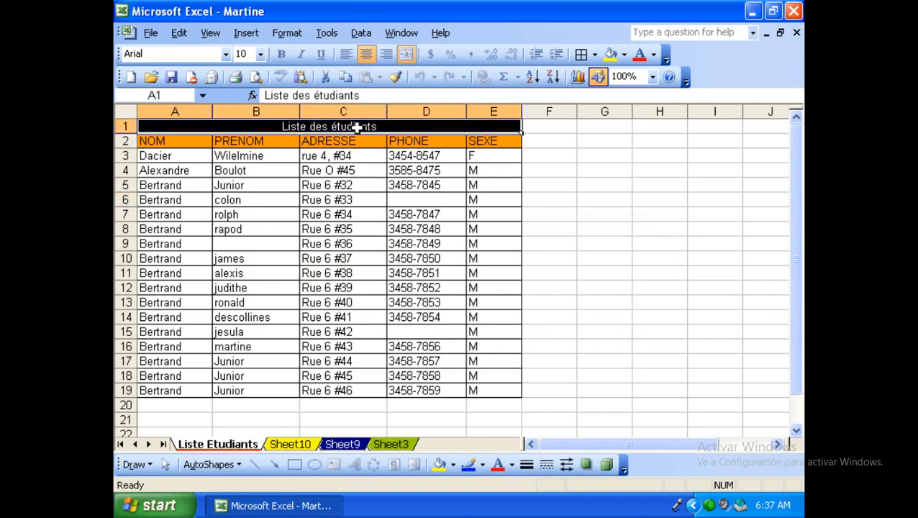
double_click(356, 128)
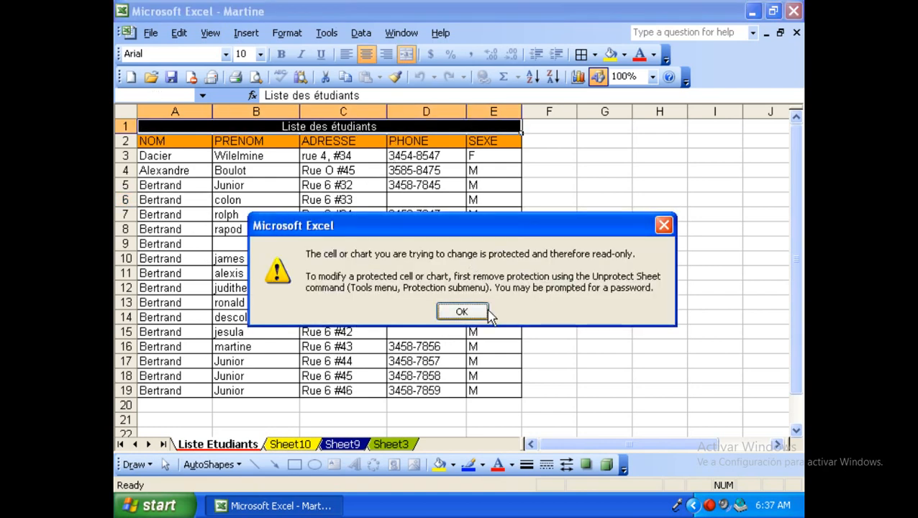
click(466, 313)
click(363, 95)
click(464, 313)
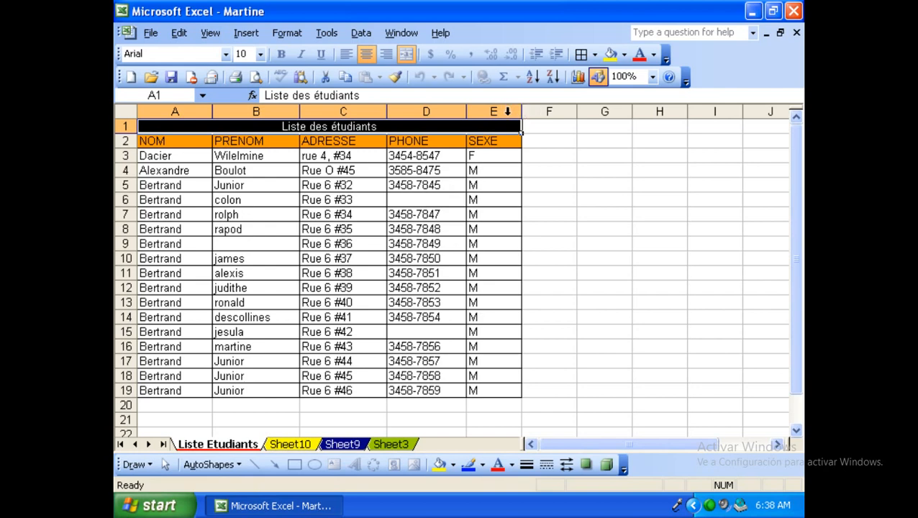
click(448, 111)
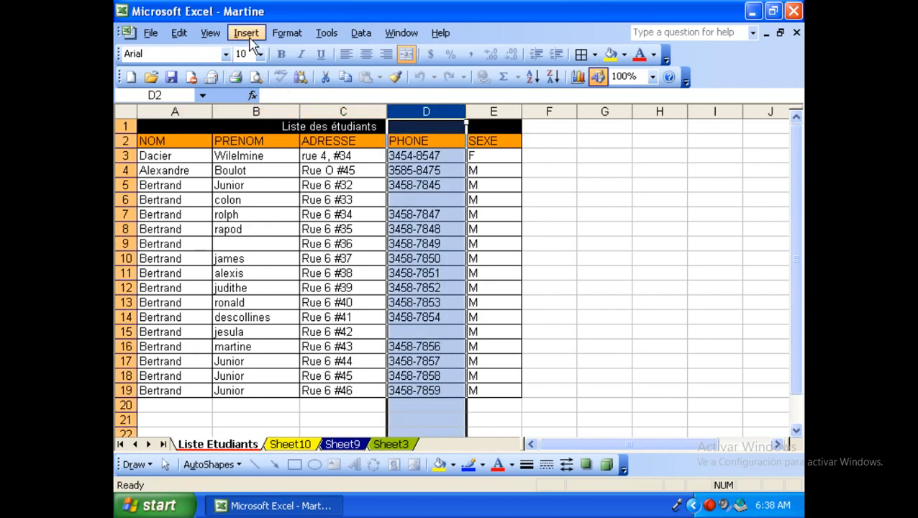
Insert a blank column D before PHONE, then try deleting it and dismiss the protection warning.
click(247, 35)
click(272, 72)
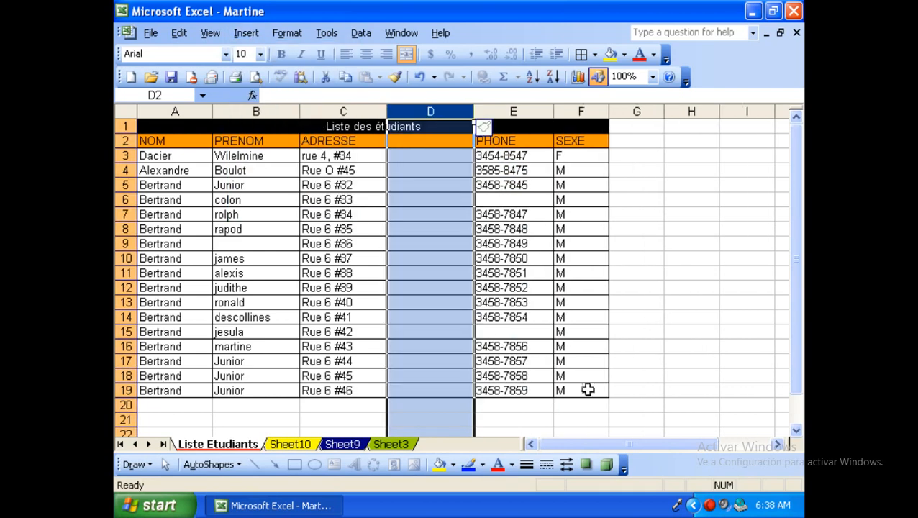
click(429, 188)
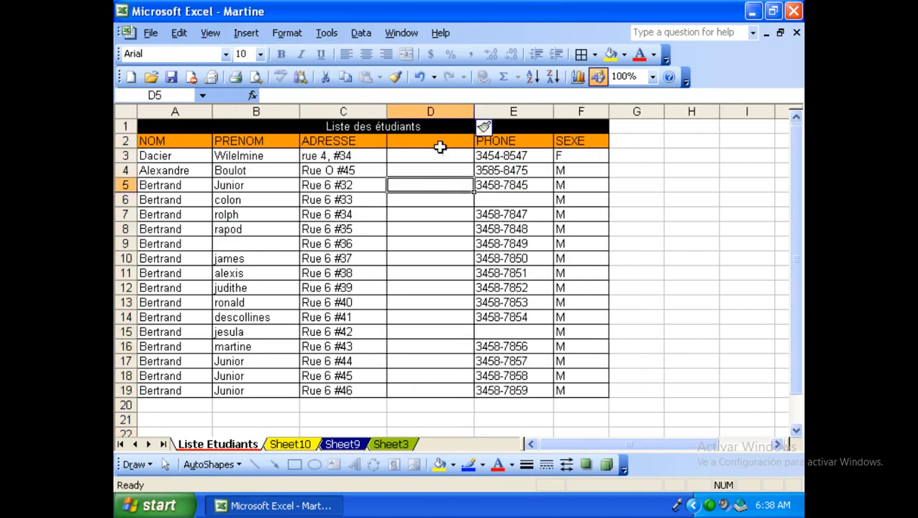
click(438, 112)
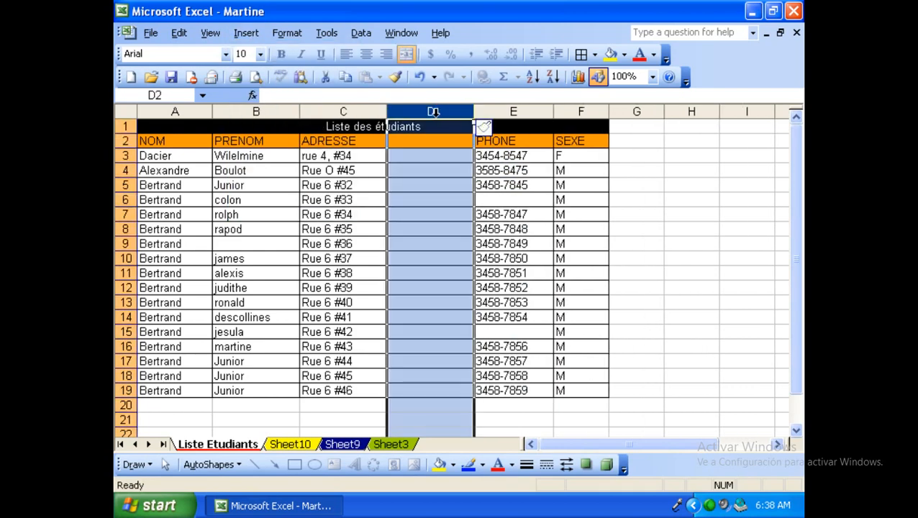
key(Delete)
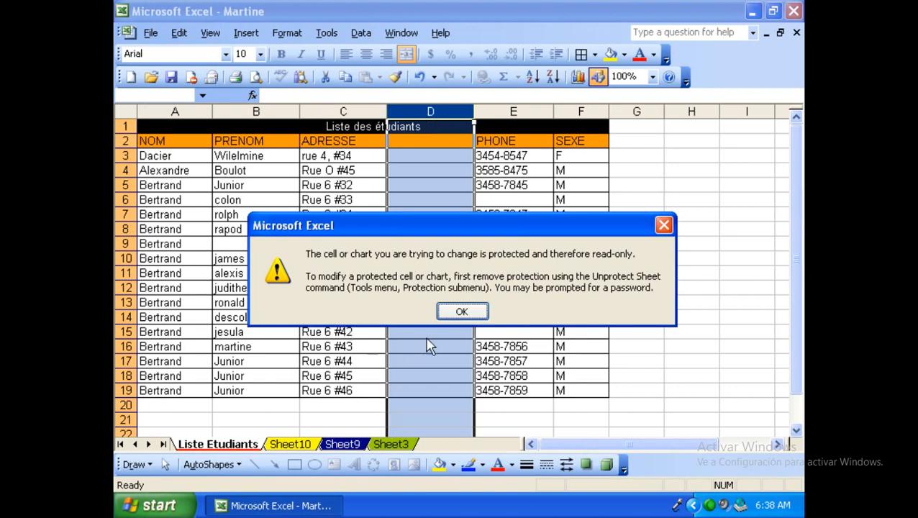
click(459, 312)
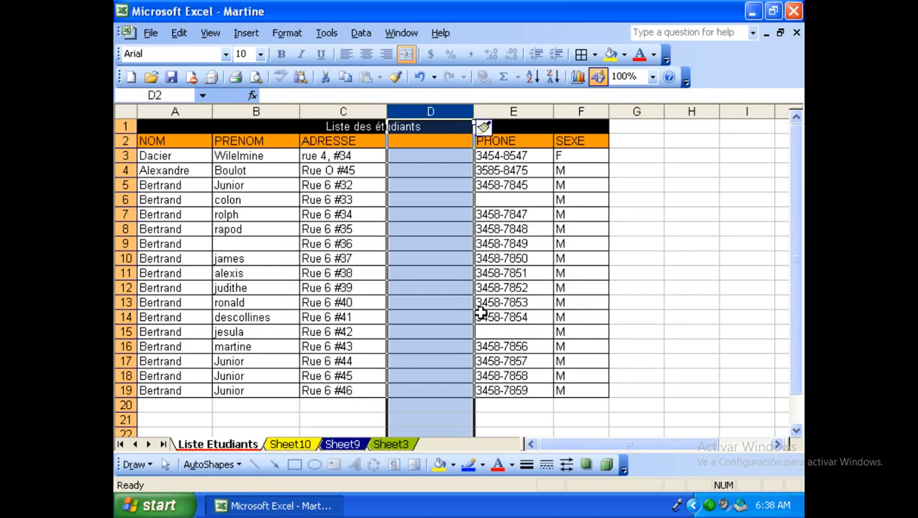
Unprotect the Liste Etudiants sheet, confirming with the password.
click(326, 33)
mouse_move(351, 152)
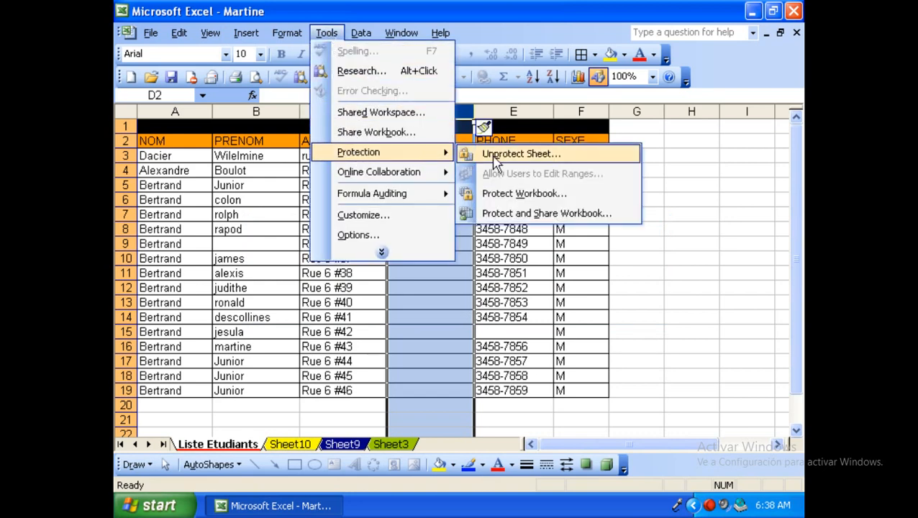
click(496, 159)
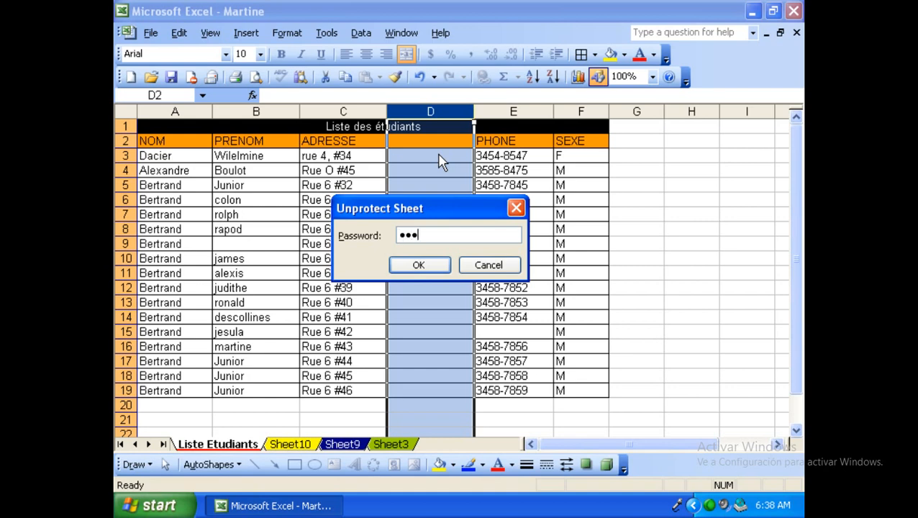
key(Return)
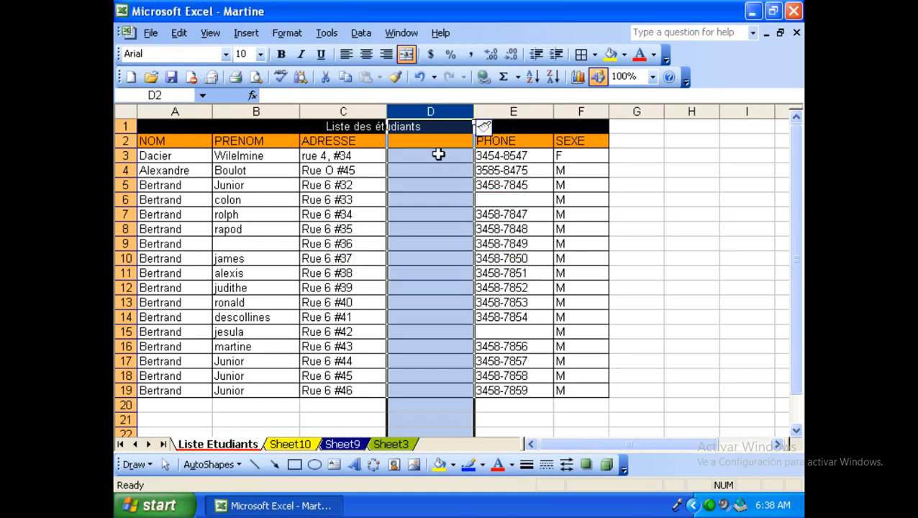
Protect the sheet again, reviewing the Format and Insert permissions with Insert columns allowed.
click(325, 32)
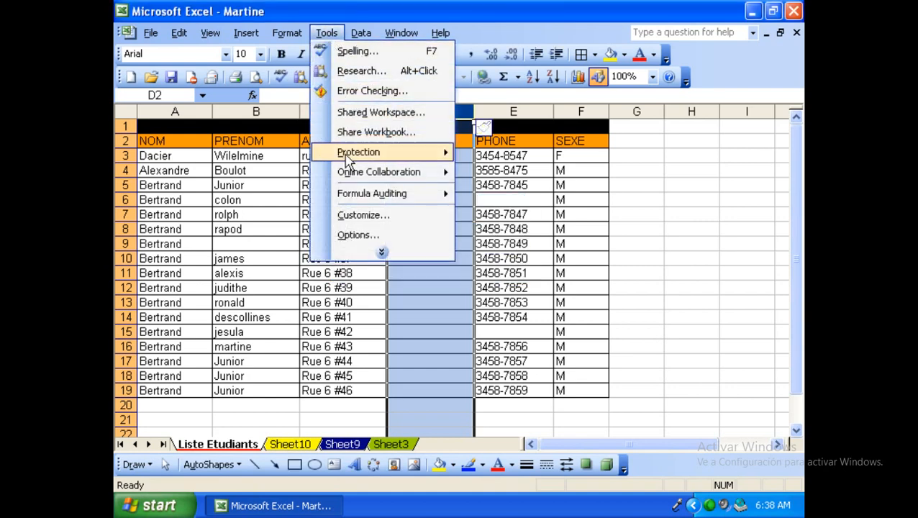
mouse_move(347, 159)
click(478, 154)
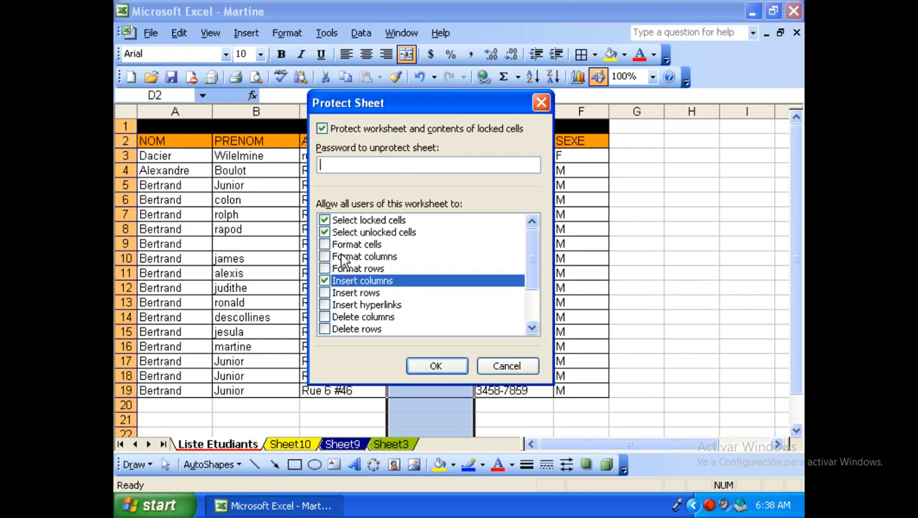
click(346, 245)
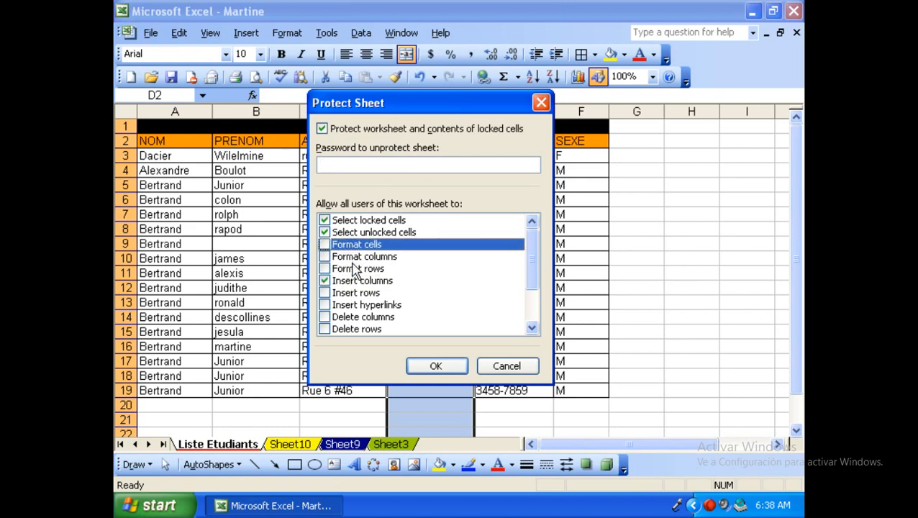
click(353, 258)
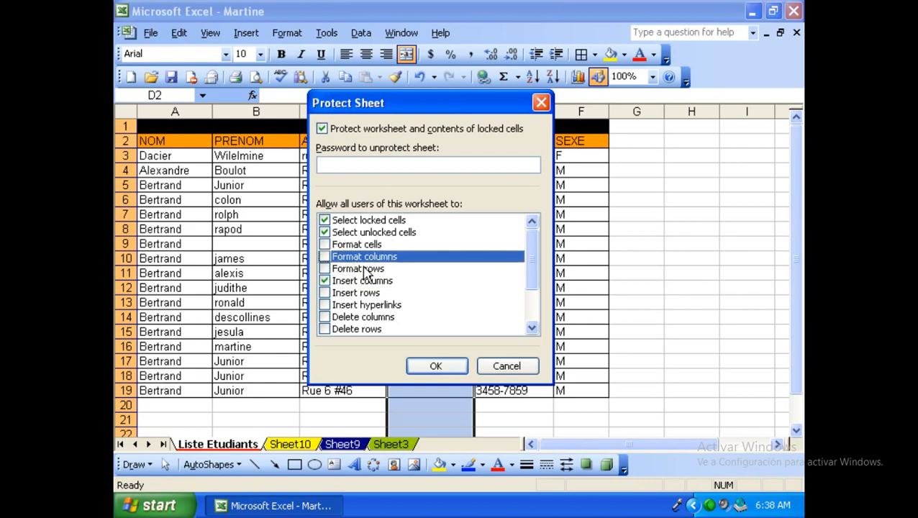
click(366, 271)
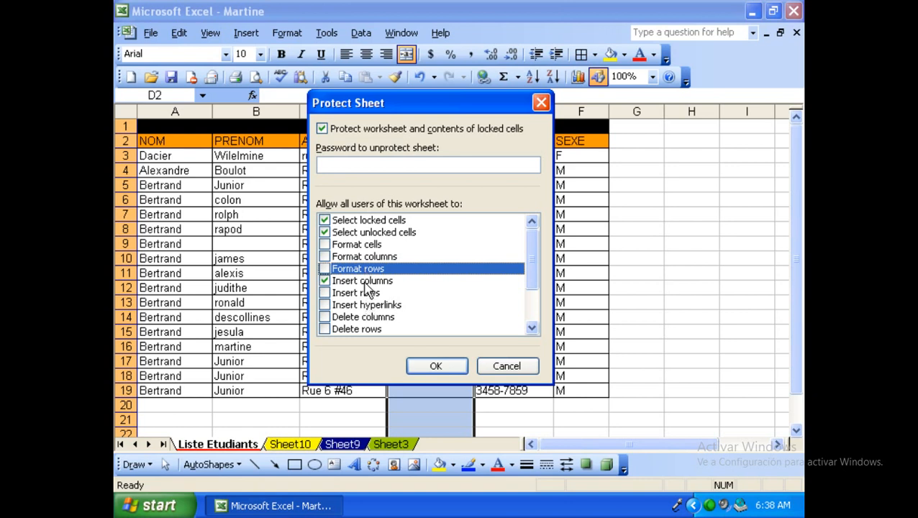
click(366, 282)
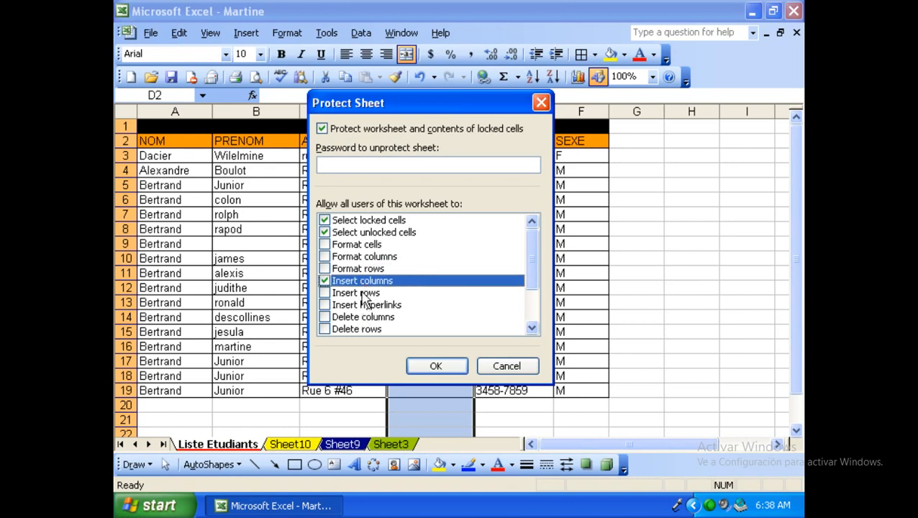
click(366, 295)
click(365, 306)
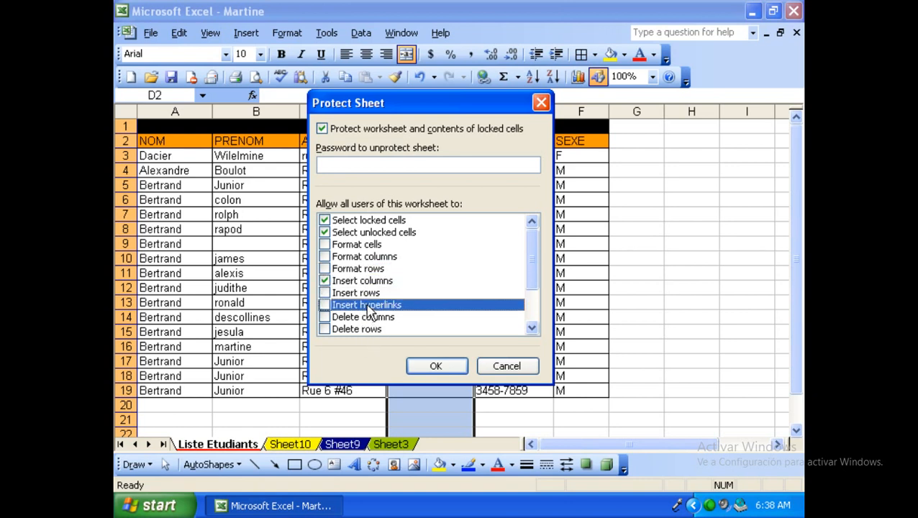
drag(533, 267, 532, 317)
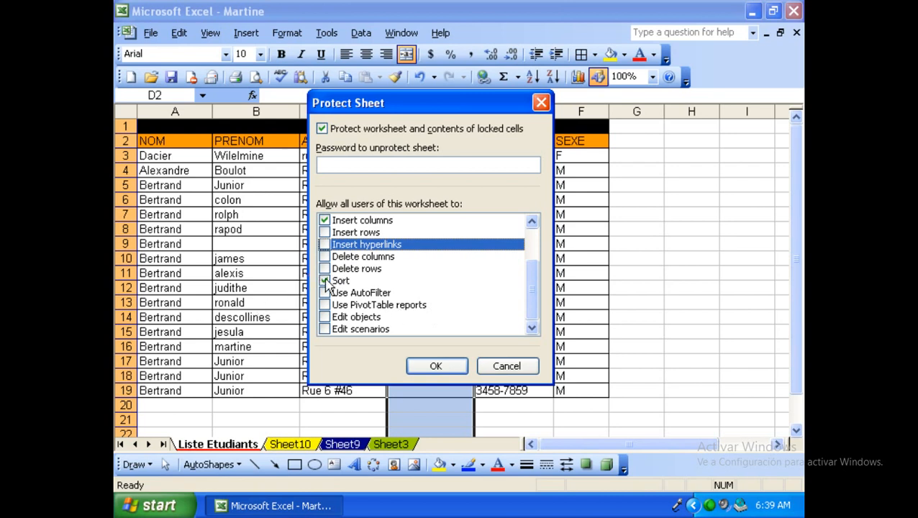
click(455, 368)
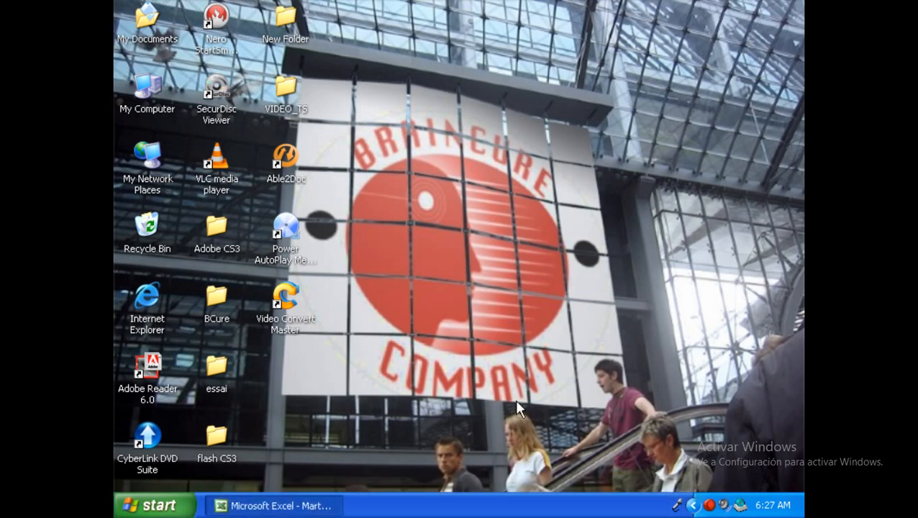
Restore the Microsoft Excel - Martine window from the taskbar.
click(287, 505)
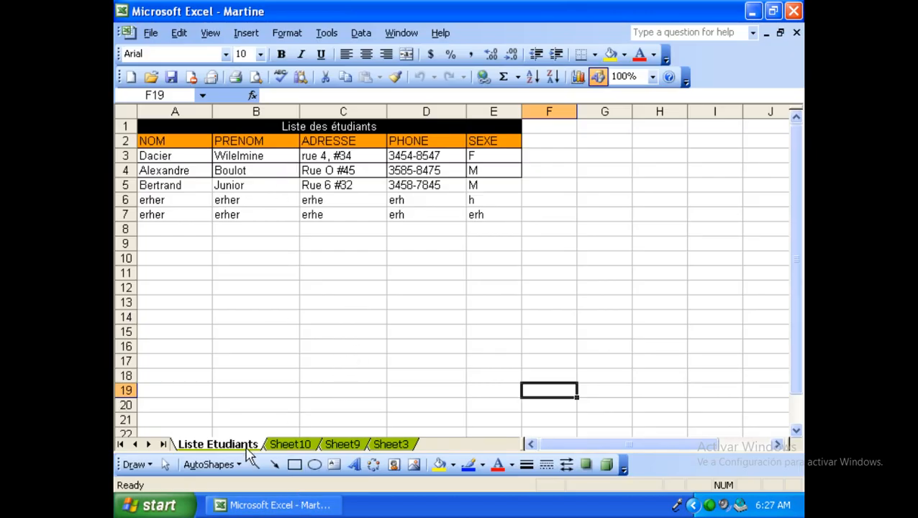
Cycle through Sheet10, Sheet9 and Sheet3 twice, ending on the Liste Etudiants sheet.
click(282, 445)
click(340, 445)
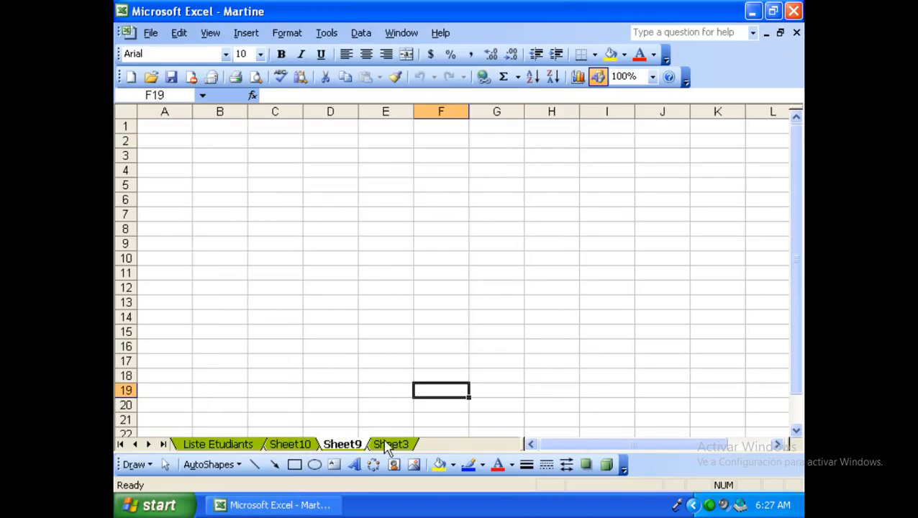
click(381, 445)
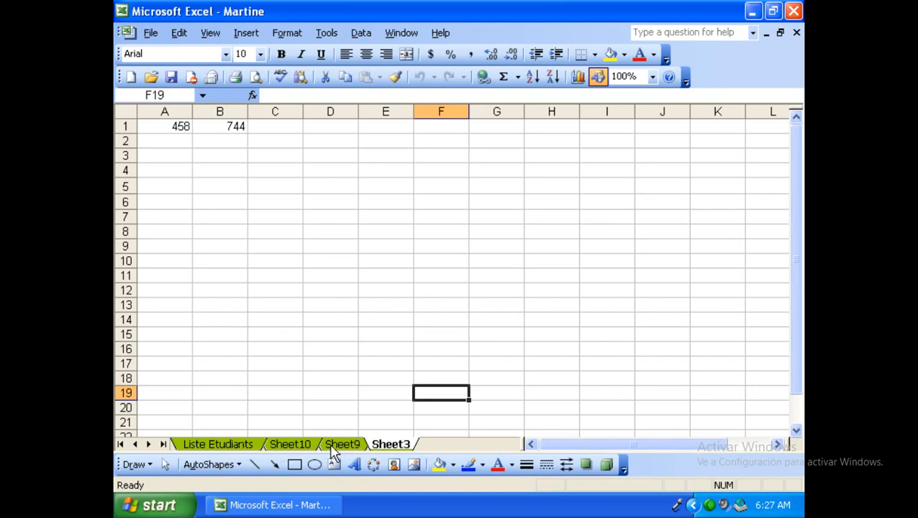
click(244, 447)
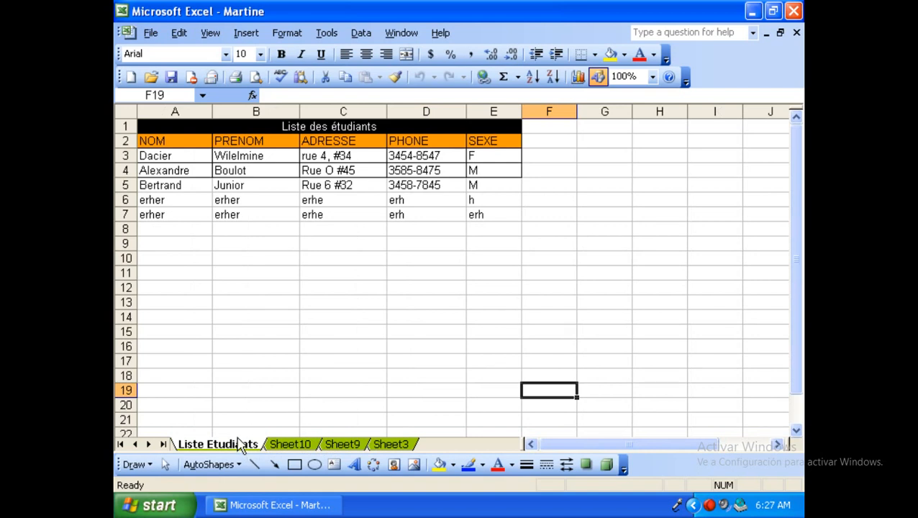
click(295, 448)
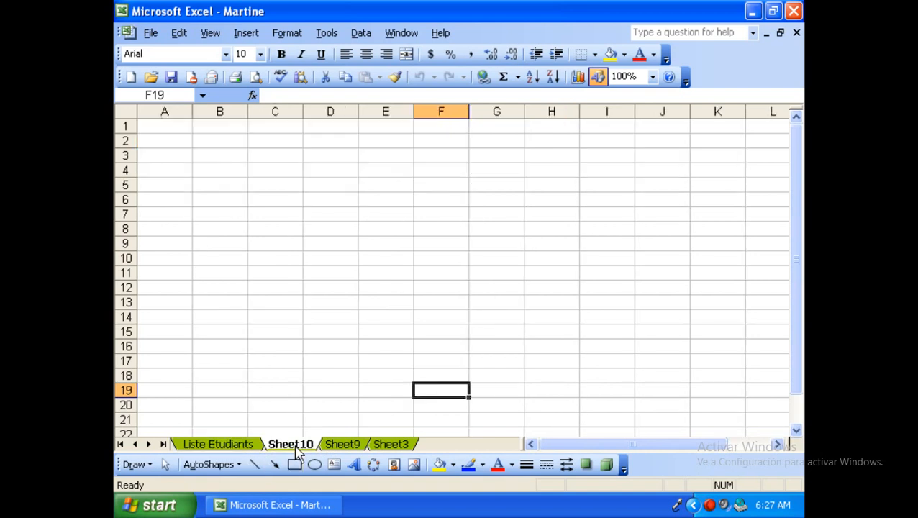
click(352, 447)
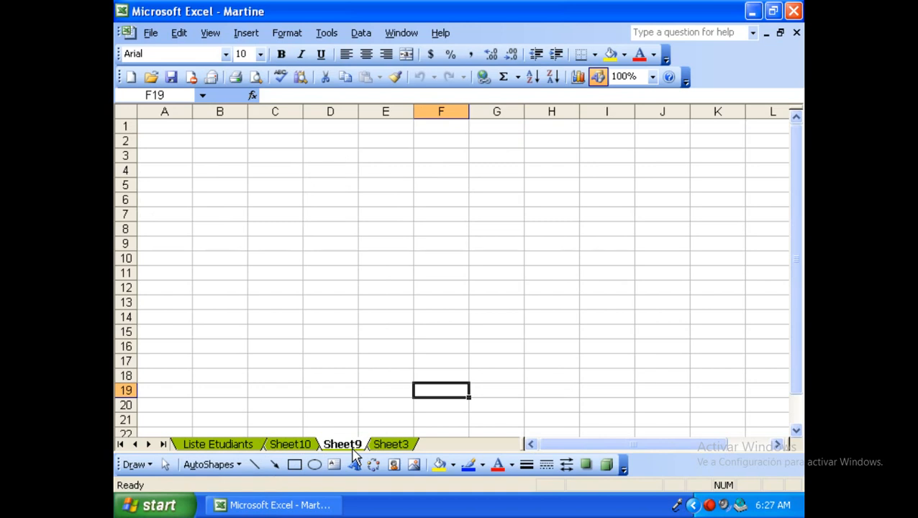
click(390, 444)
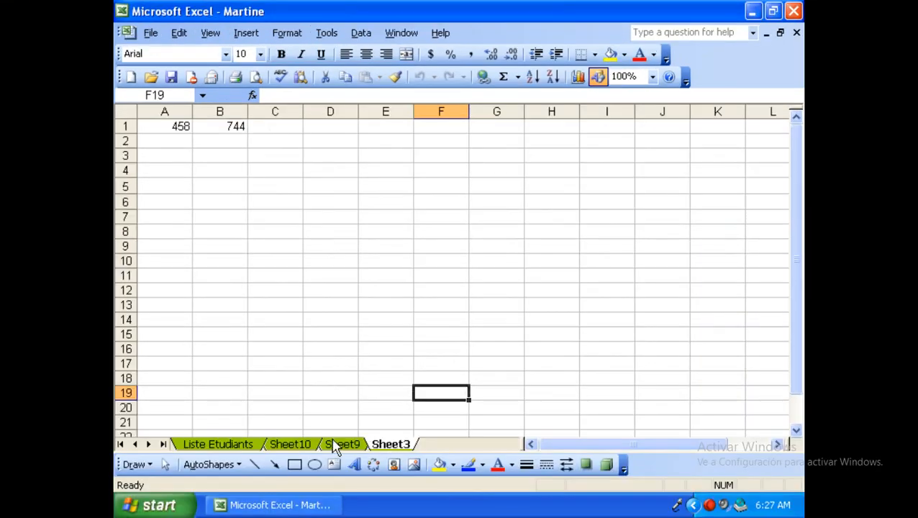
click(205, 446)
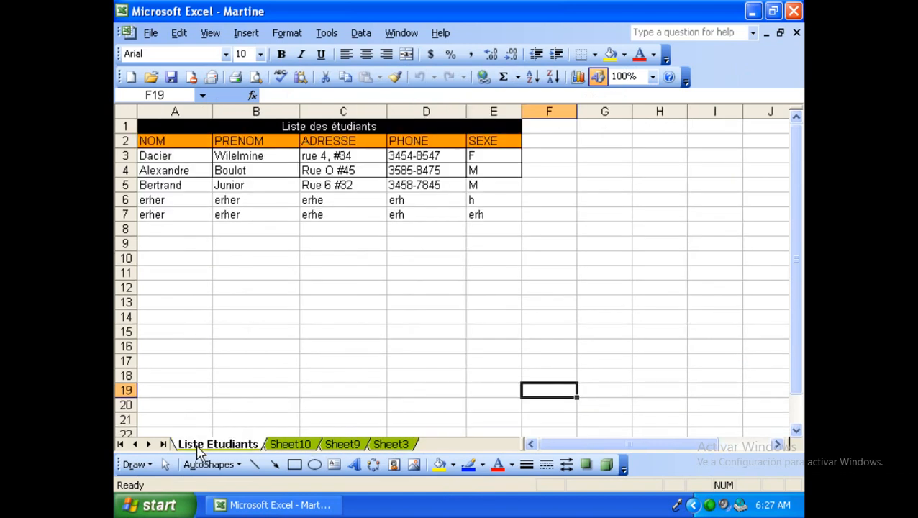
Colour the Liste Etudiants sheet tab red.
right_click(198, 452)
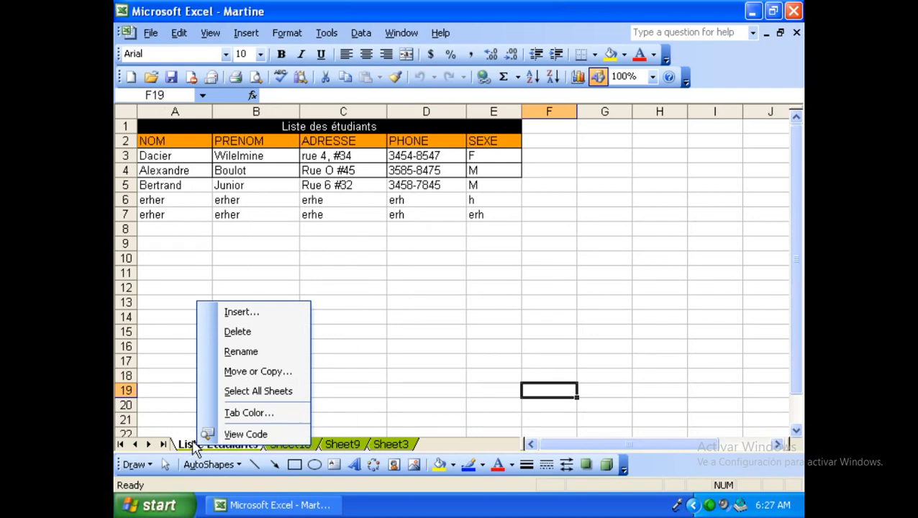
click(240, 415)
click(182, 373)
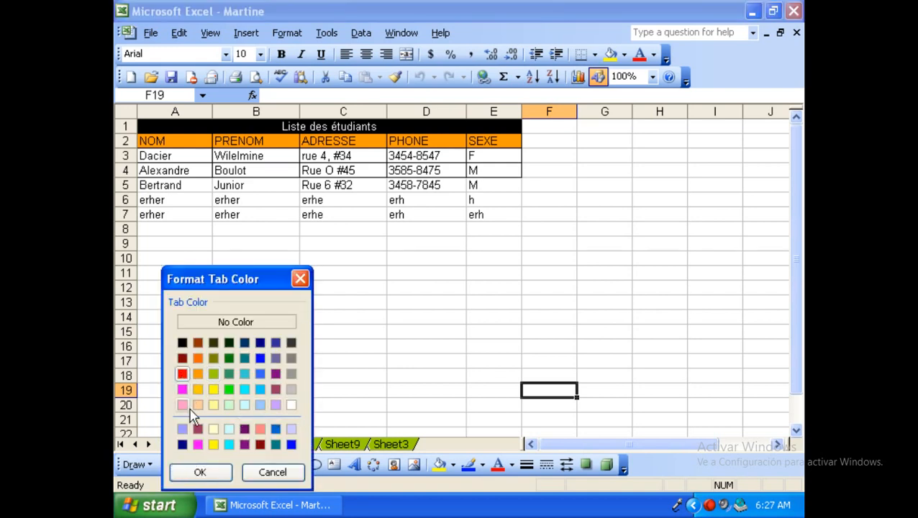
click(199, 473)
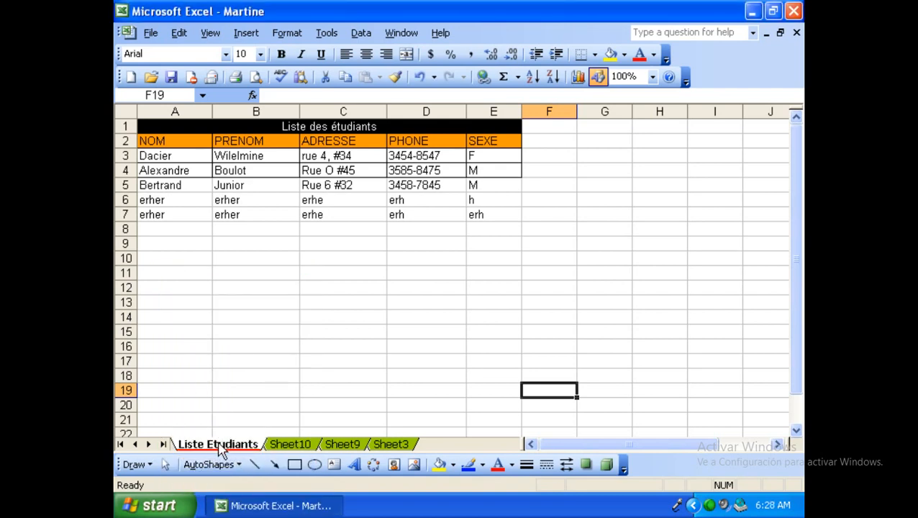
Colour the Sheet10 tab yellow.
click(291, 445)
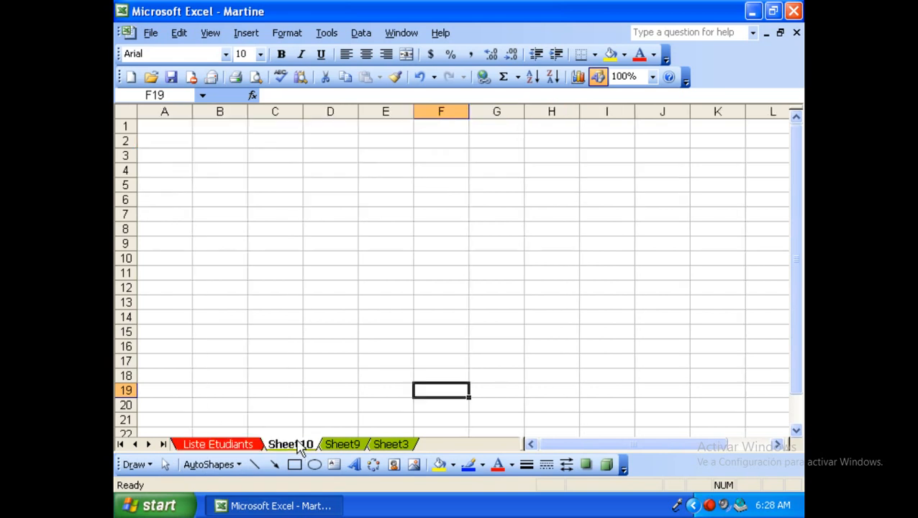
right_click(300, 445)
click(347, 407)
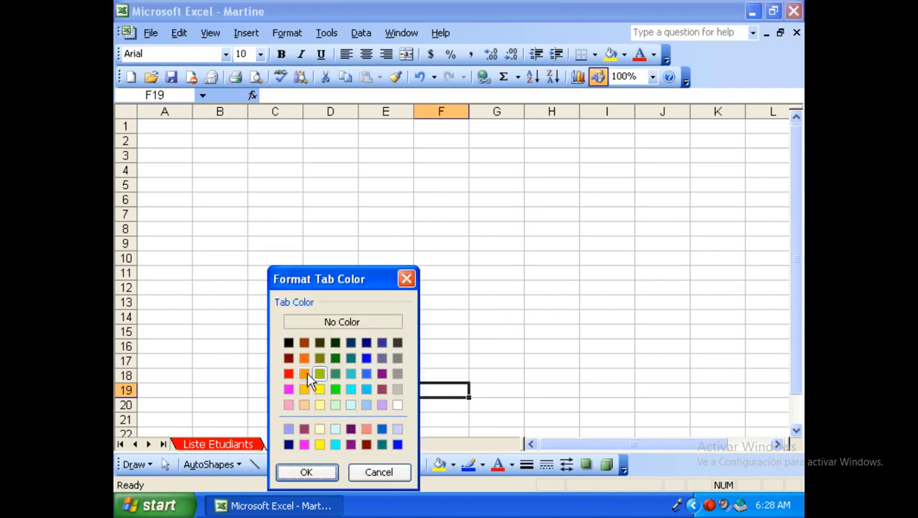
click(321, 392)
click(317, 476)
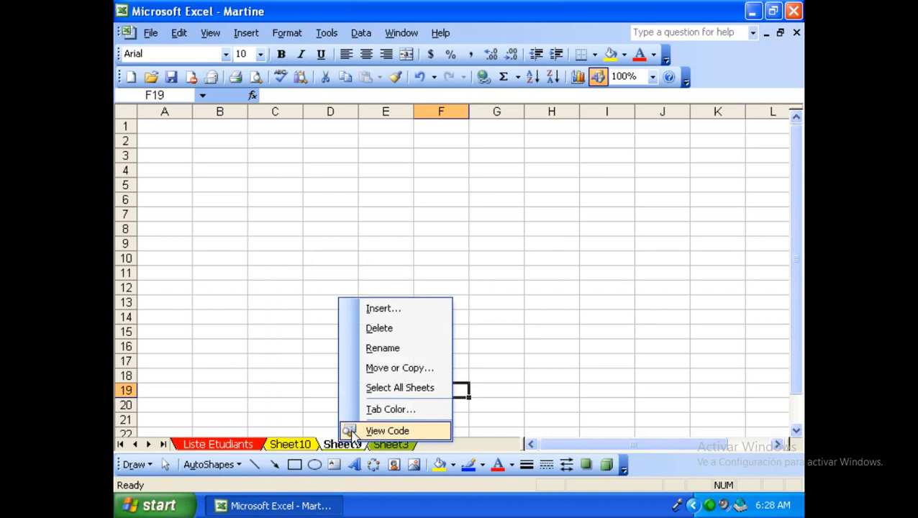
Colour the Sheet9 tab dark blue.
click(386, 409)
click(315, 444)
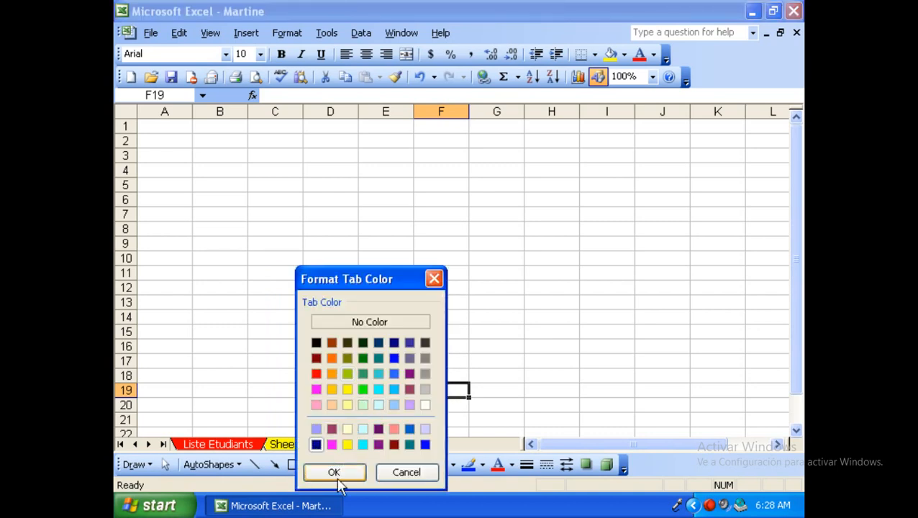
click(334, 472)
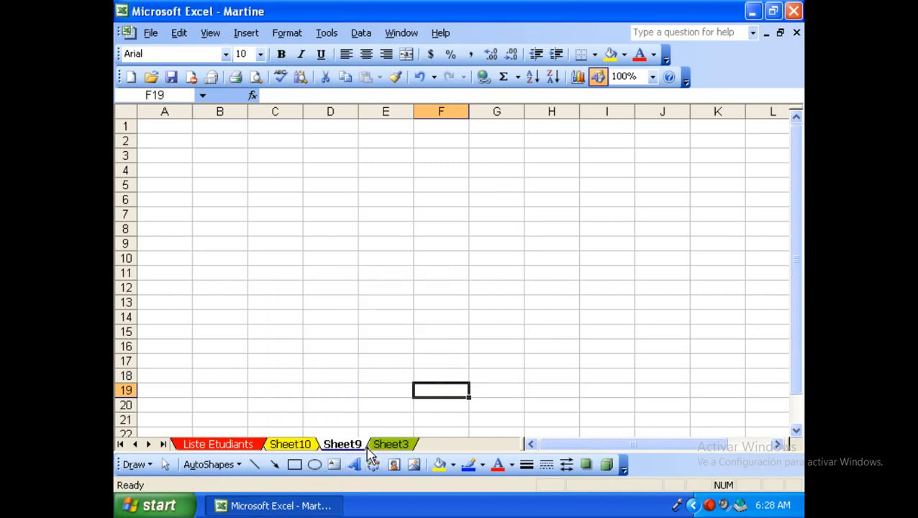
Look over the coloured tabs by visiting each sheet, ending on Sheet9.
click(218, 446)
click(300, 447)
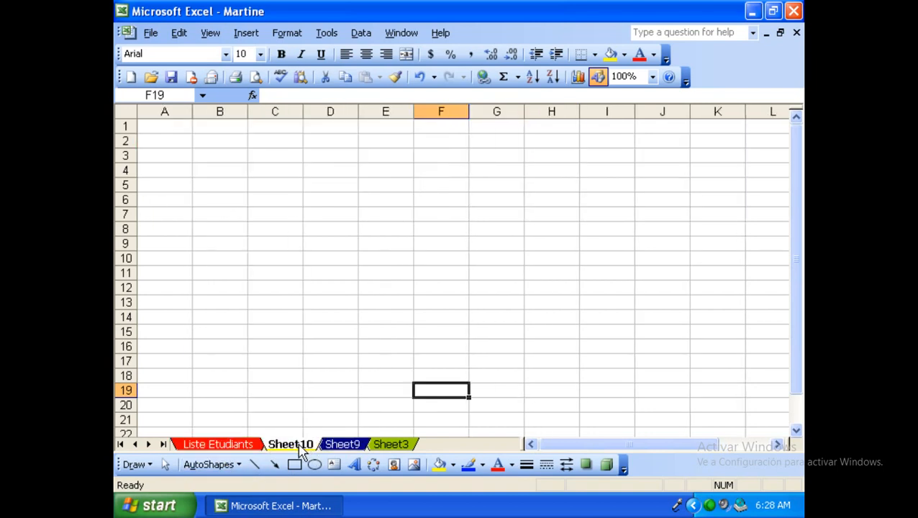
click(341, 446)
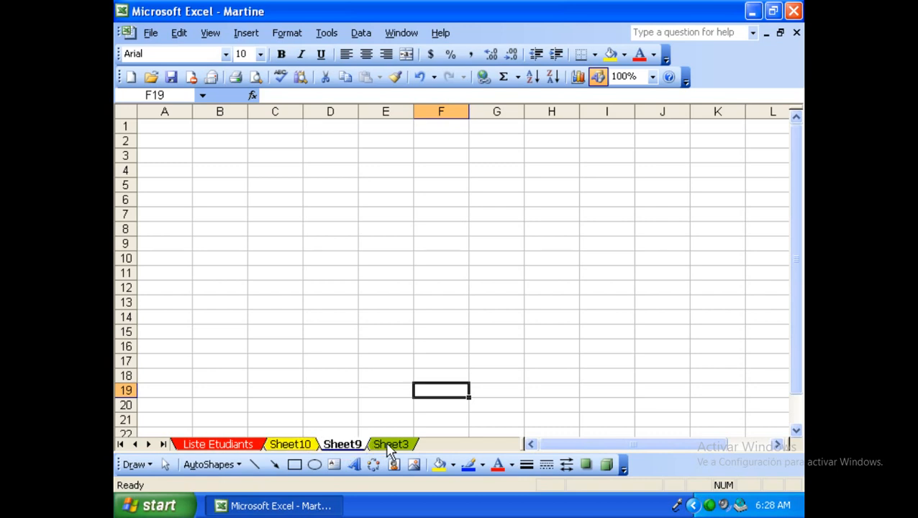
click(389, 446)
click(354, 445)
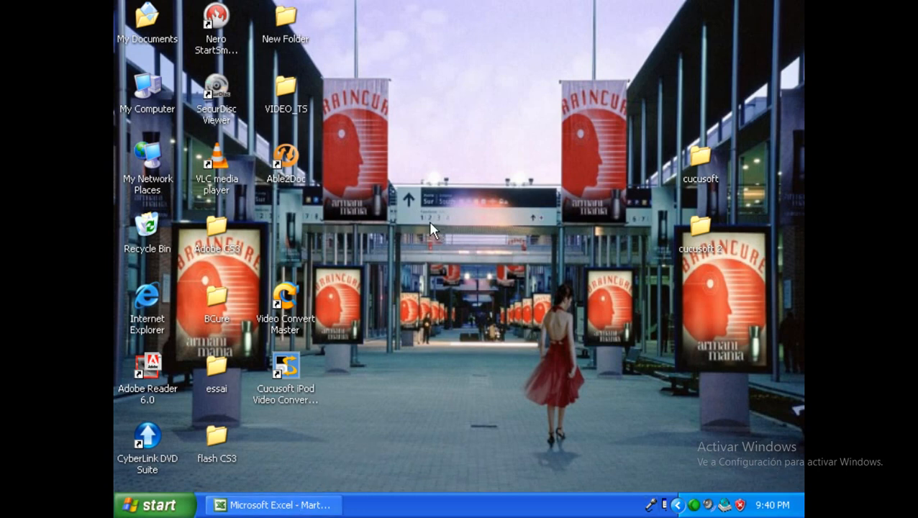
click(297, 506)
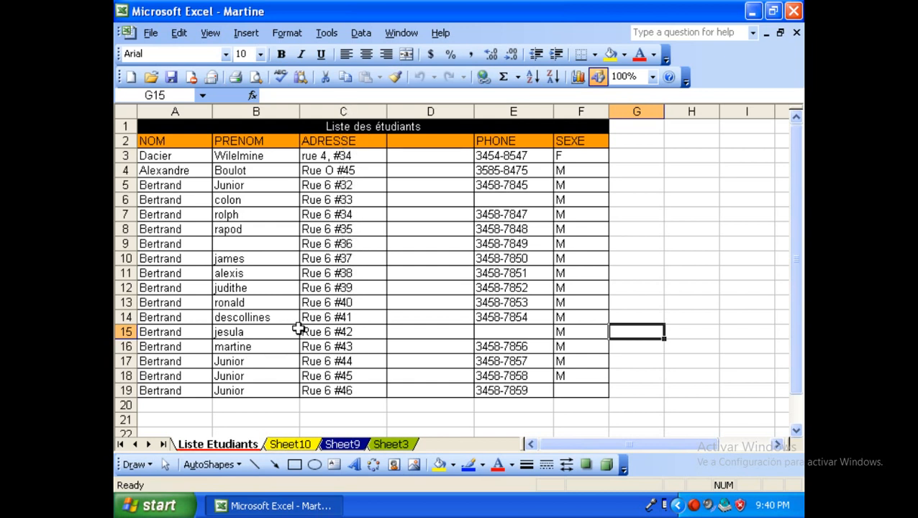
click(375, 332)
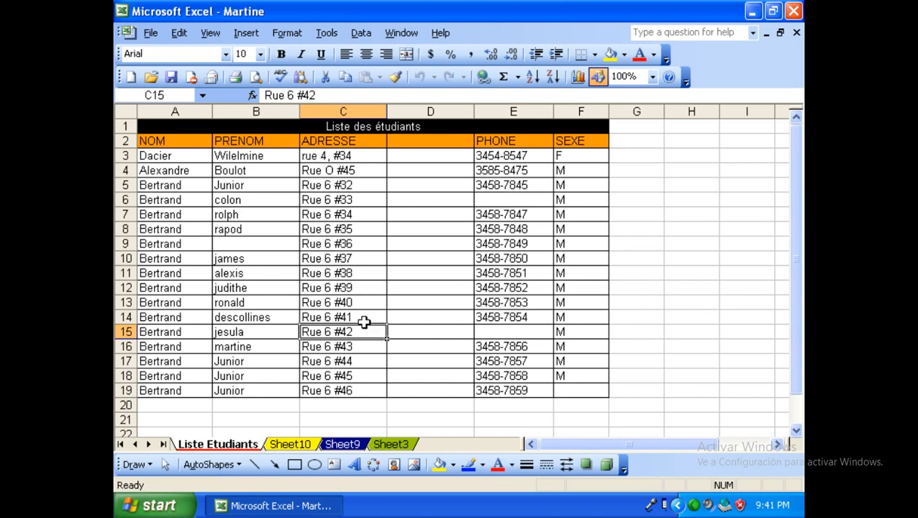
Open Edit > Go To and cancel it, then select the whole sheet and deselect at A21.
click(180, 35)
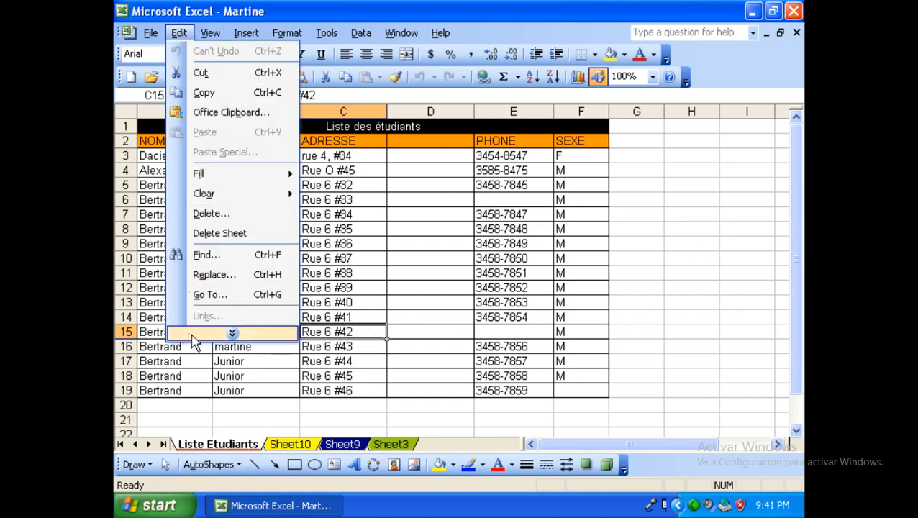
click(234, 301)
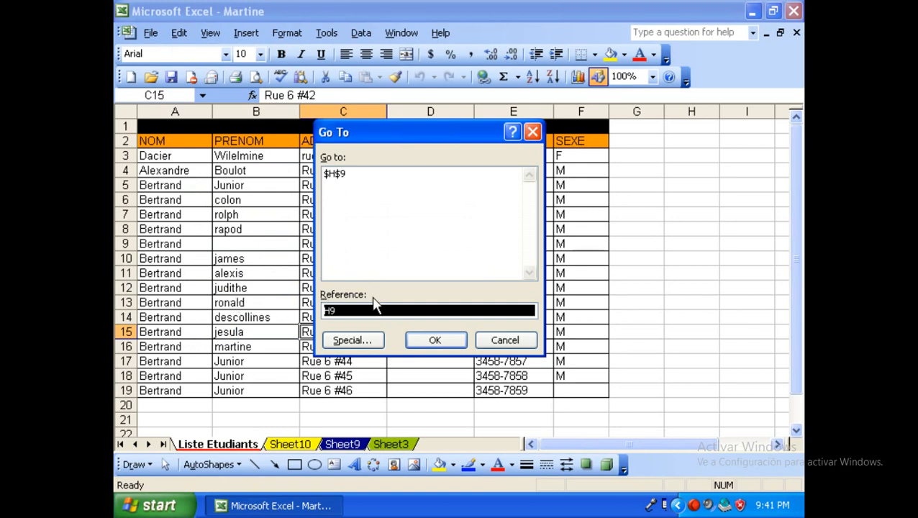
click(503, 339)
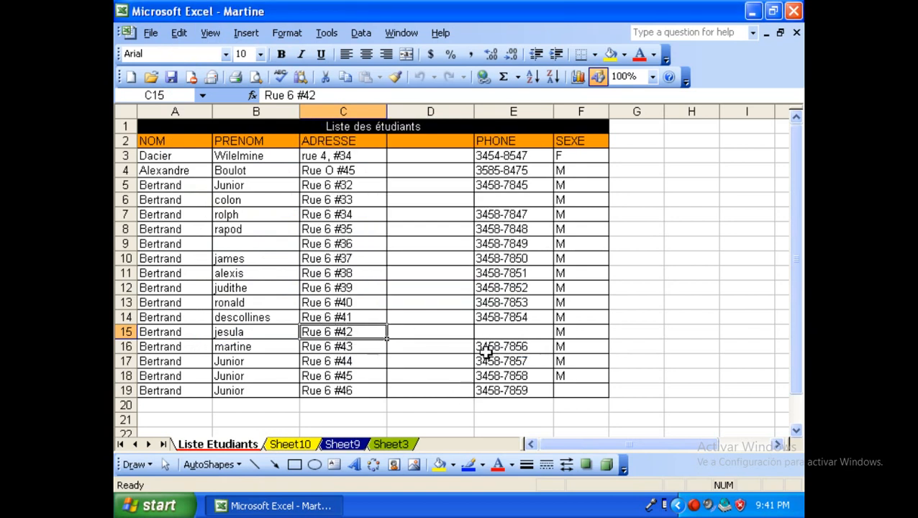
click(126, 112)
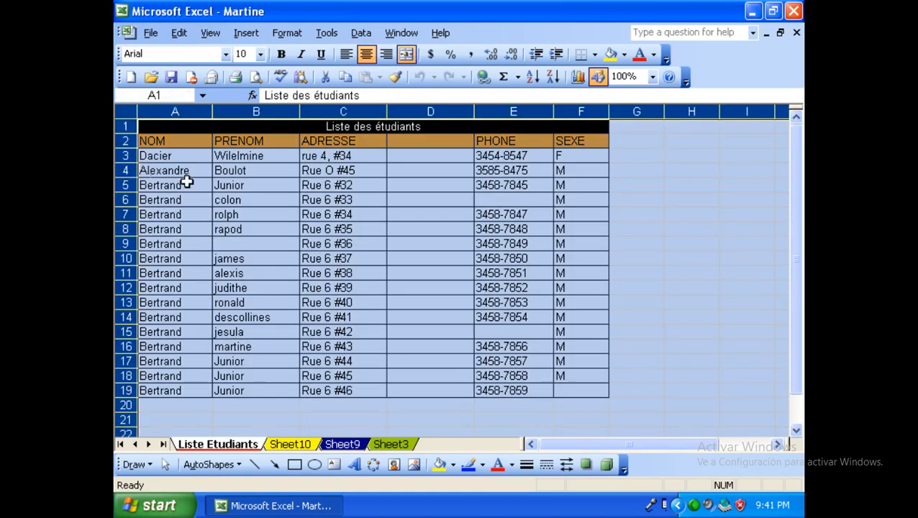
click(170, 413)
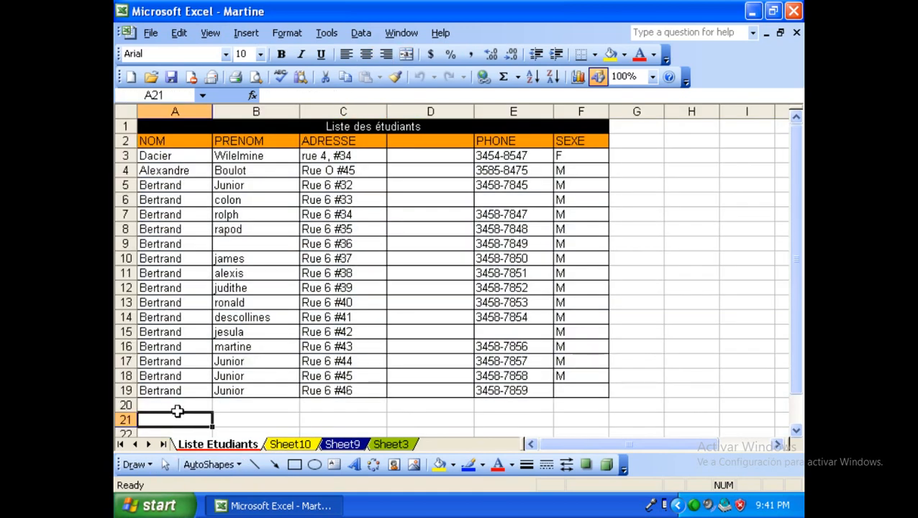
Jump to cell F13 with Edit > Go To.
click(178, 32)
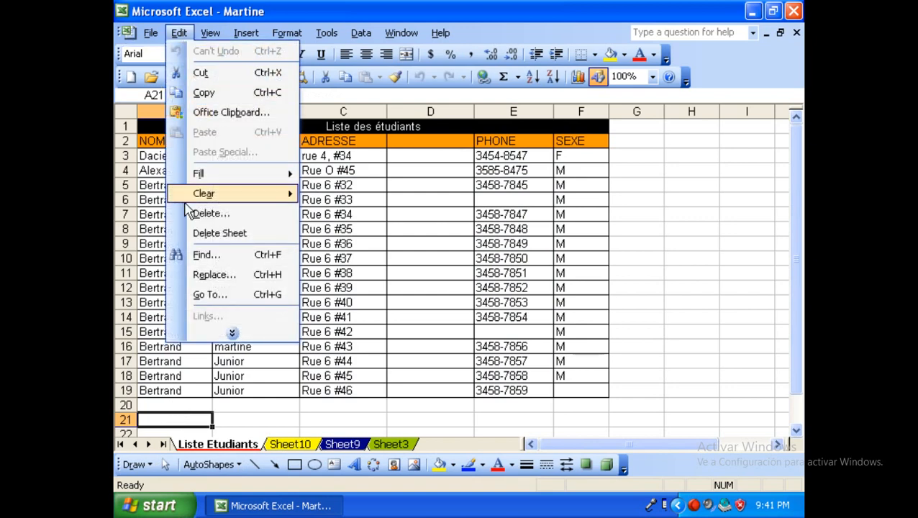
click(207, 294)
click(355, 308)
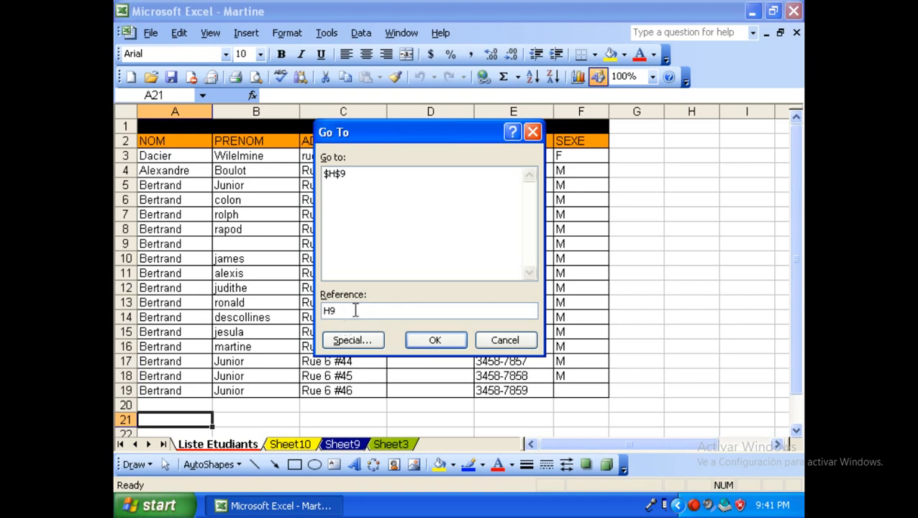
double_click(329, 309)
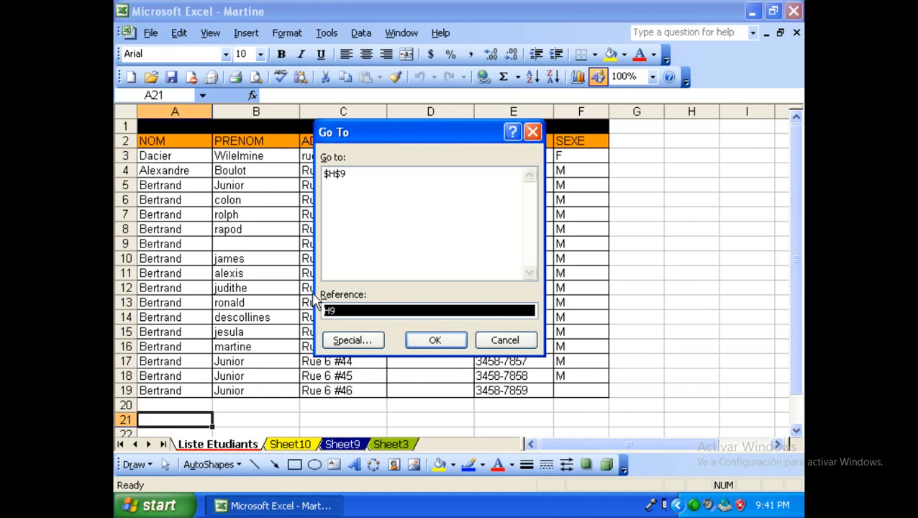
text(F13)
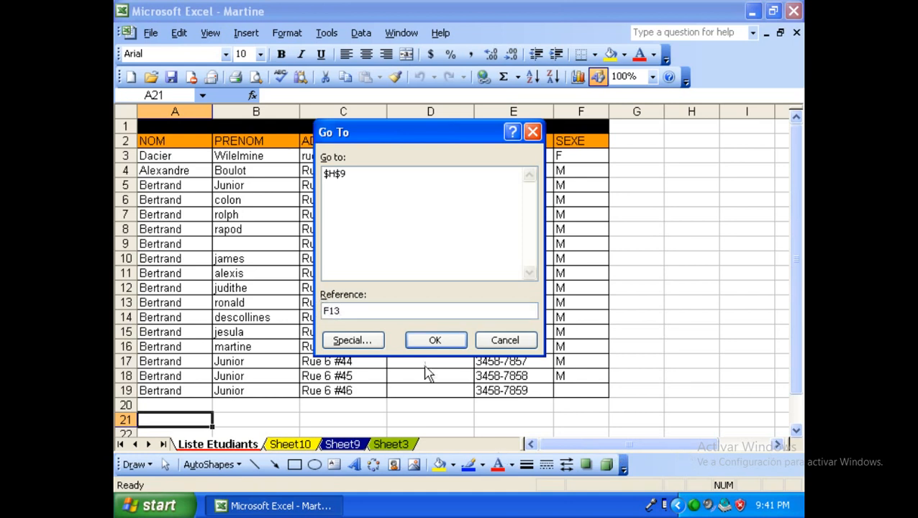
click(434, 340)
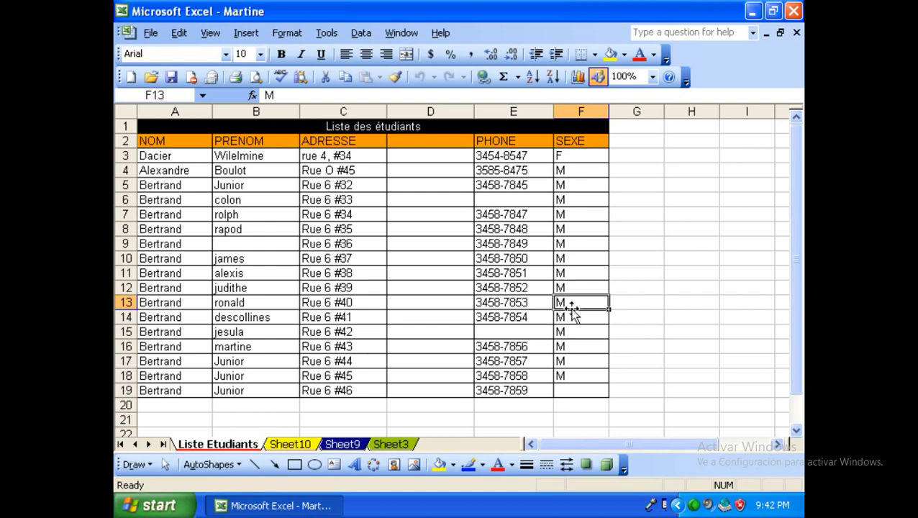
Select cell H13, then jump to cell B14 with Ctrl+G.
click(179, 33)
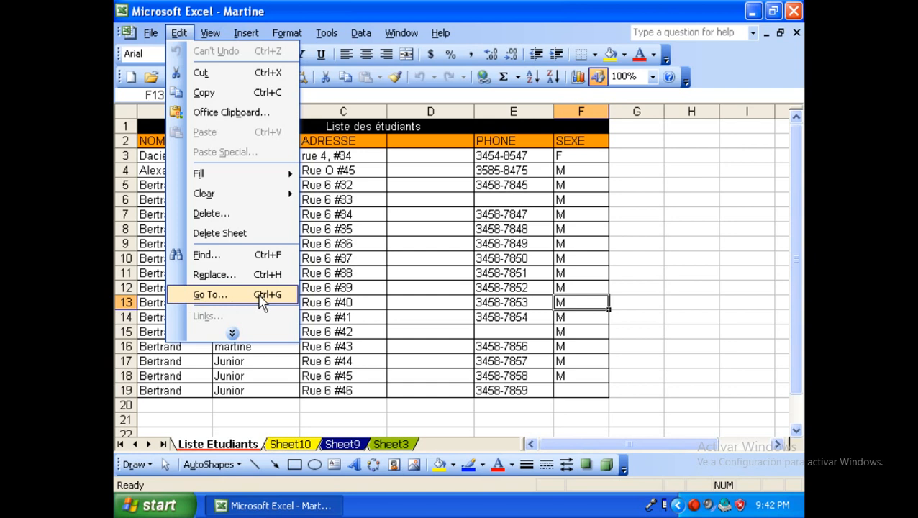
click(673, 305)
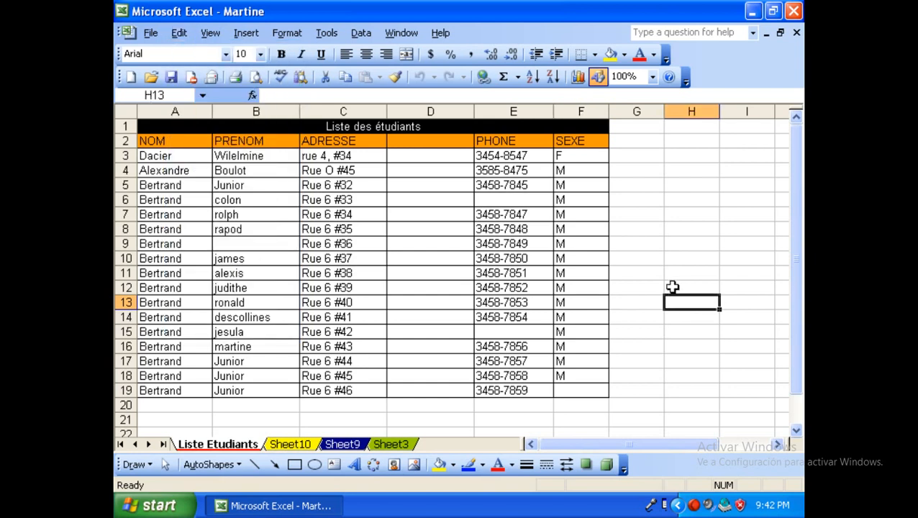
key(ctrl+g)
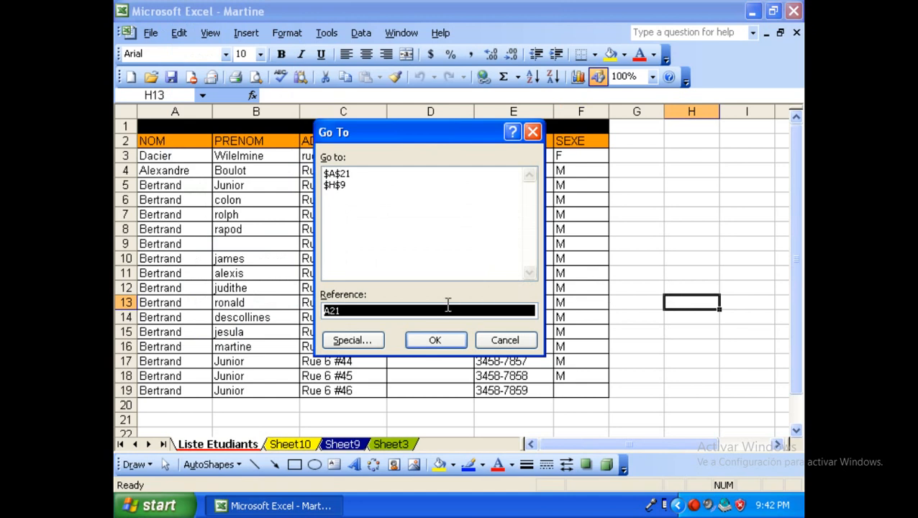
drag(394, 311, 325, 312)
text(B)
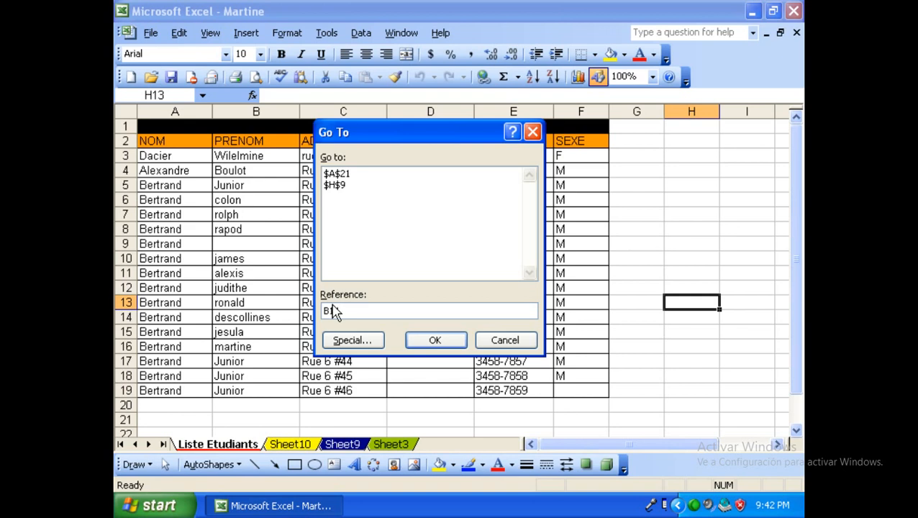
text(14)
click(448, 342)
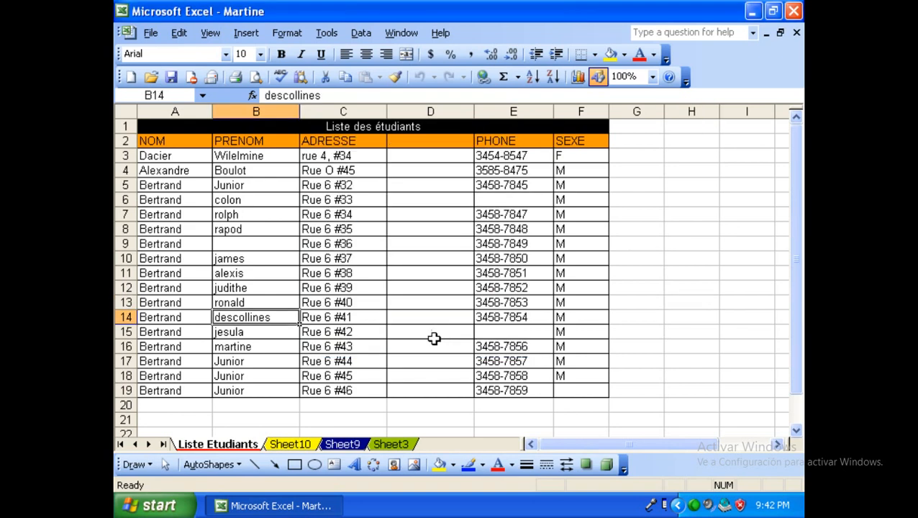